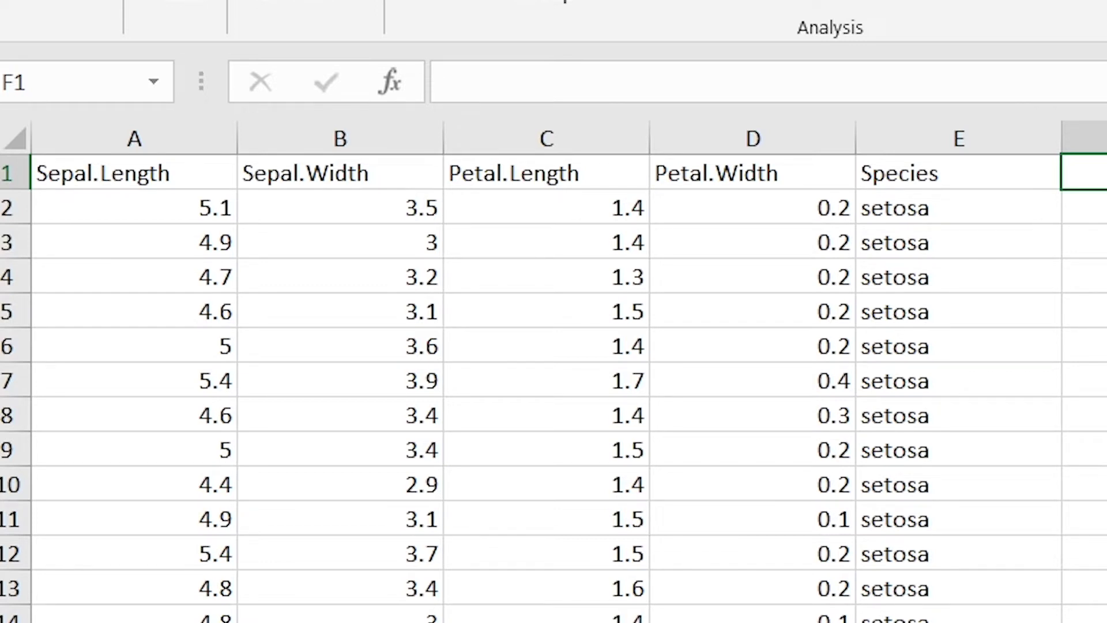
# Examine the iris column headers from Sepal.Length through Species one by one.
pyautogui.click(219, 170)
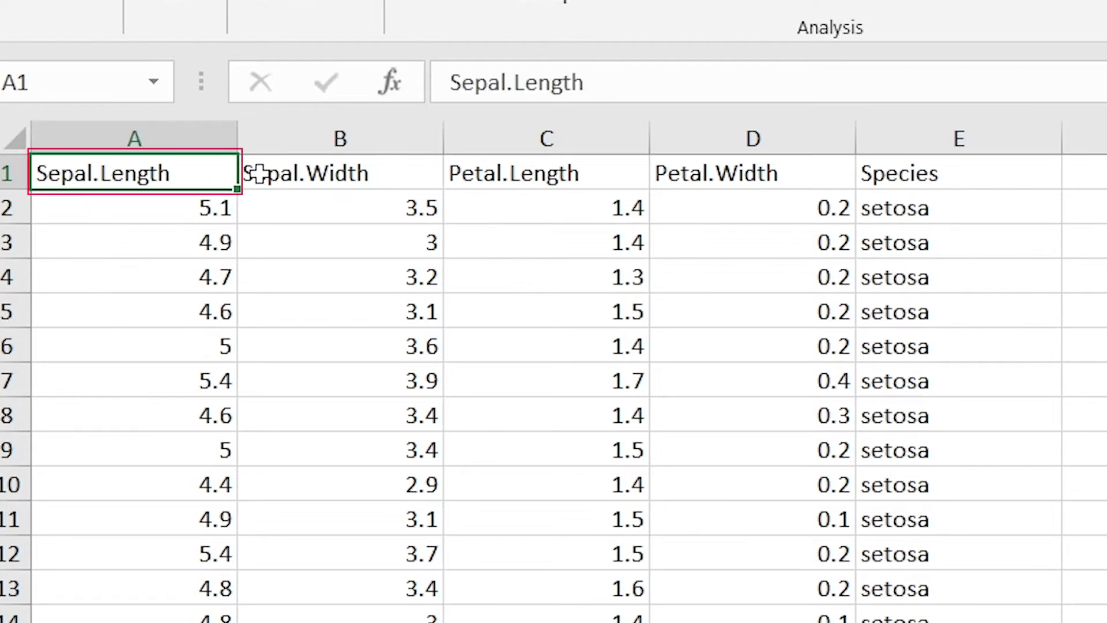
pyautogui.click(291, 173)
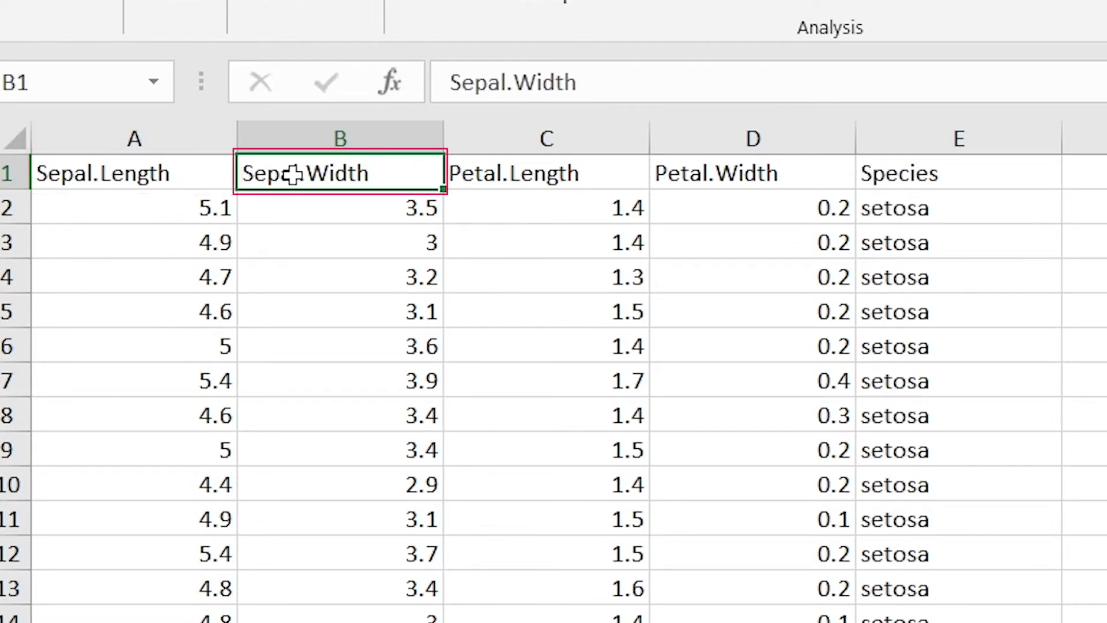
pyautogui.click(504, 169)
pyautogui.click(708, 175)
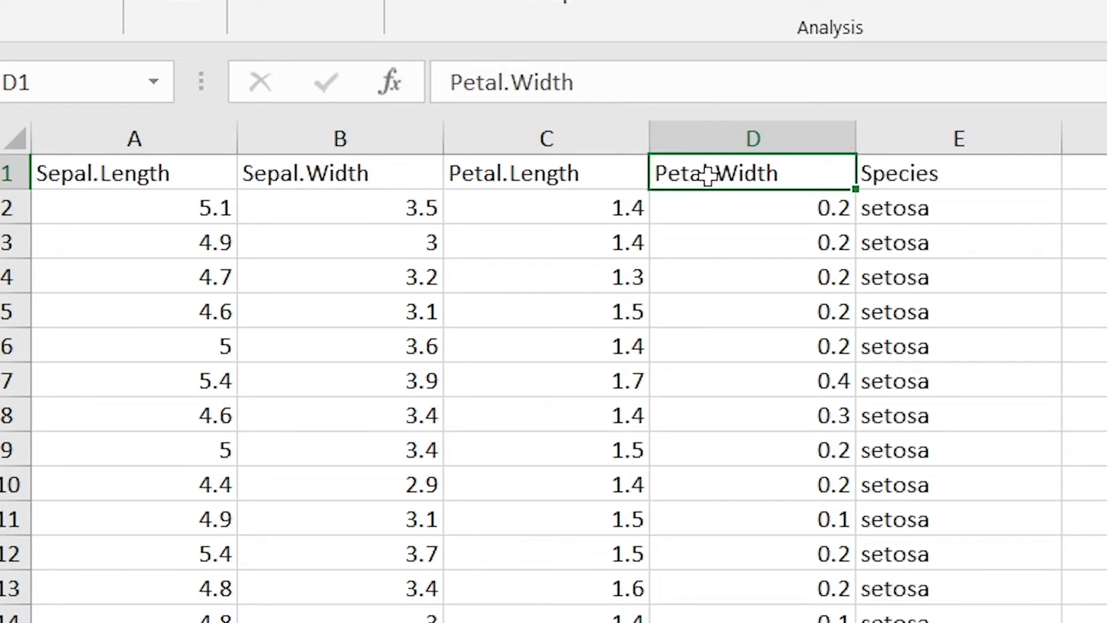
pyautogui.click(877, 175)
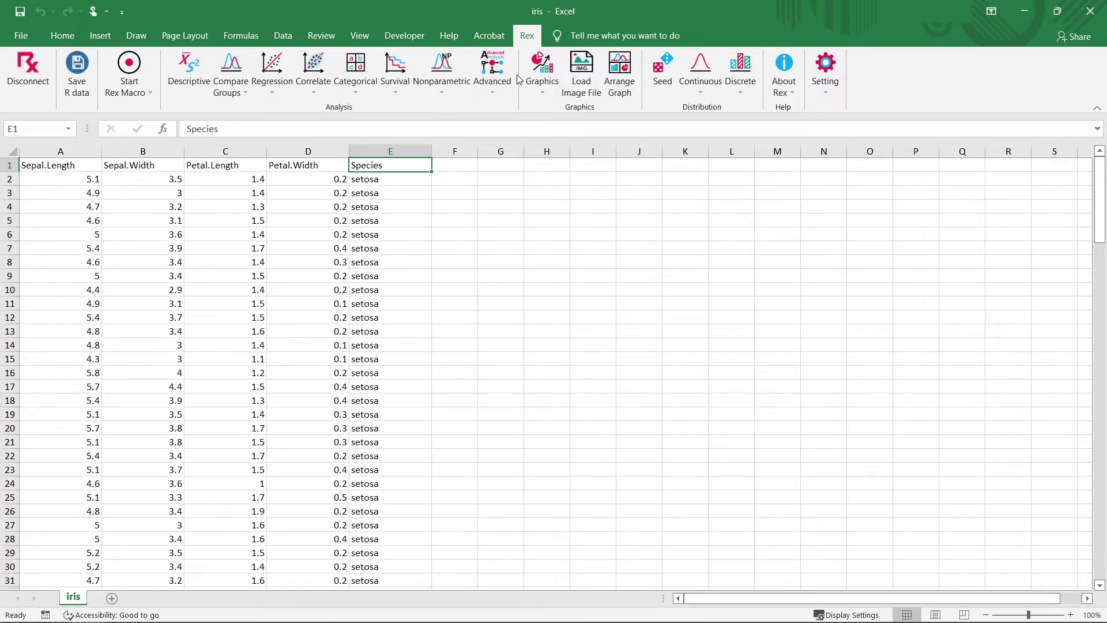
# Create a Rex scatter plot with Sepal.Length on the X axis, Petal.Length on the Y axis and Species as the grouping variable.
pyautogui.click(541, 81)
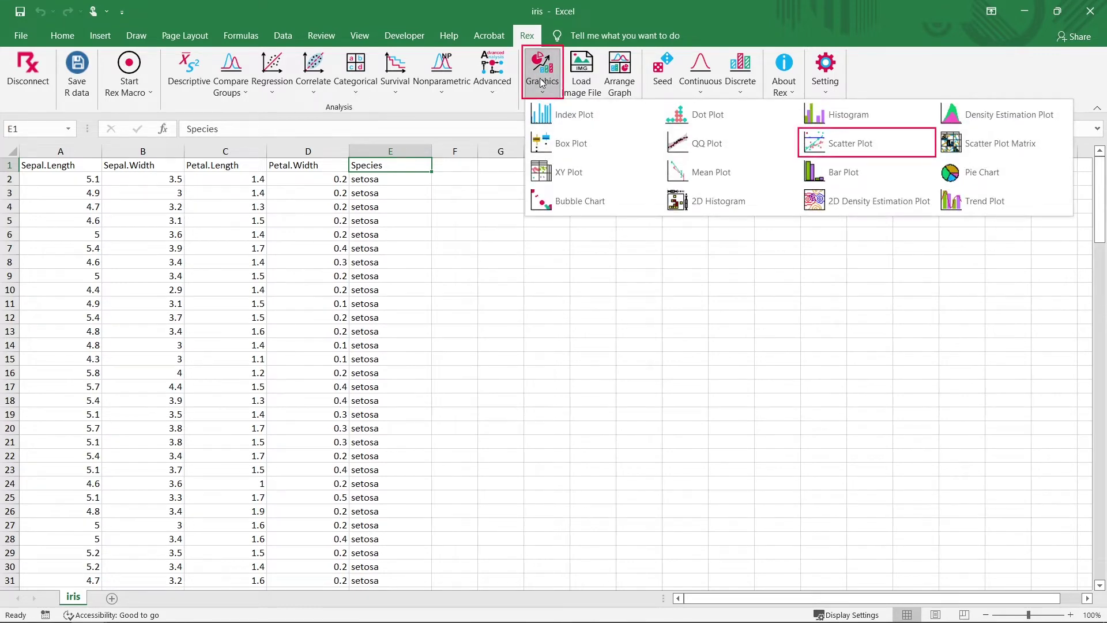
pyautogui.click(814, 137)
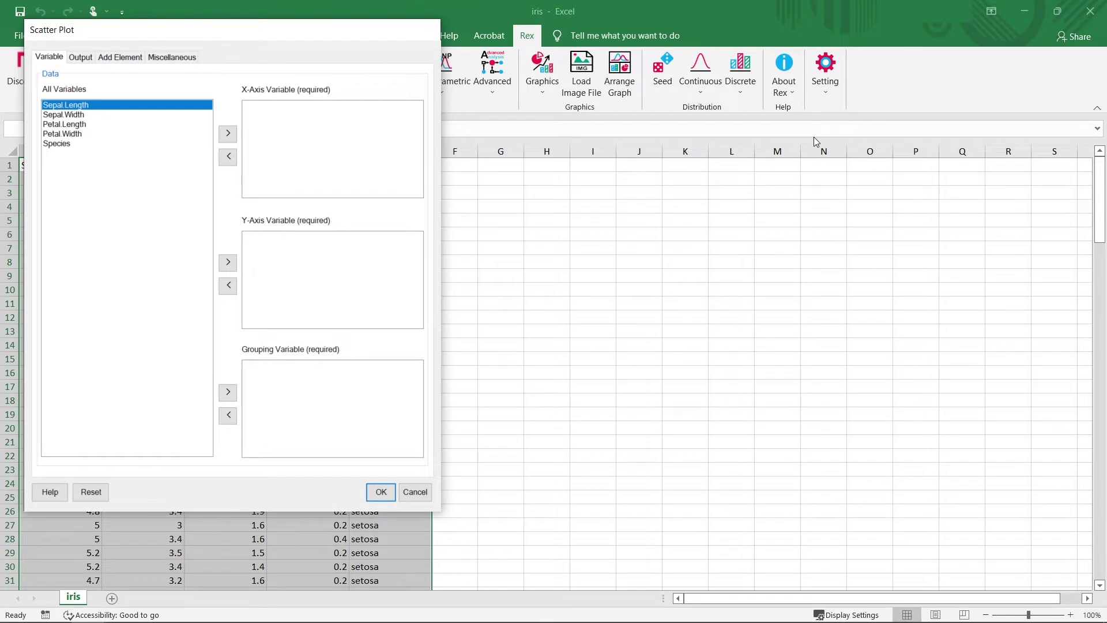
pyautogui.click(227, 133)
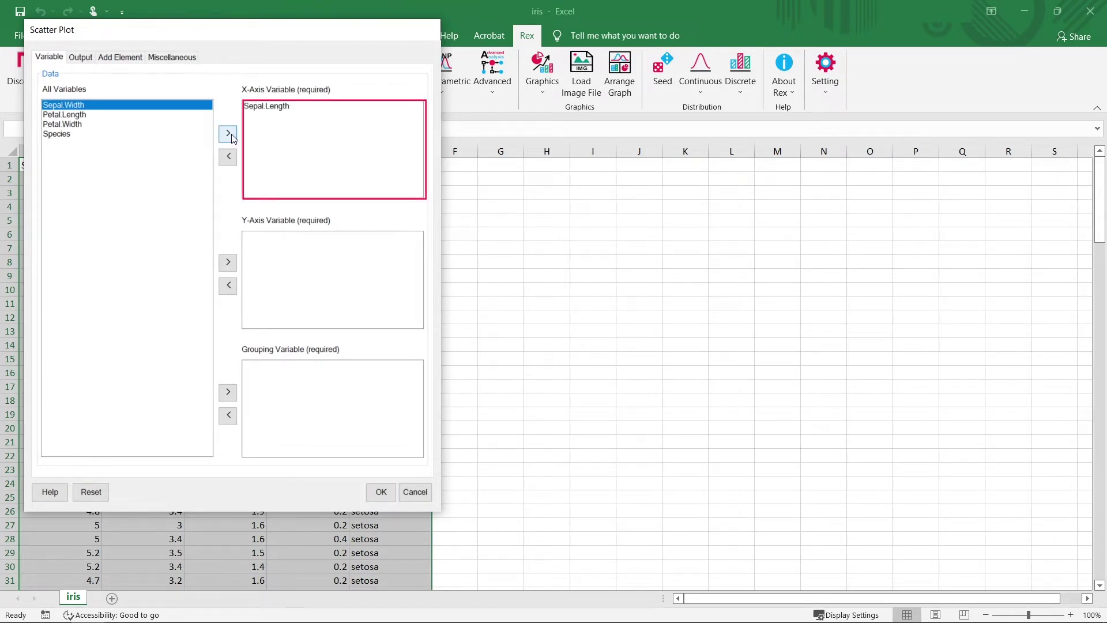
pyautogui.click(150, 116)
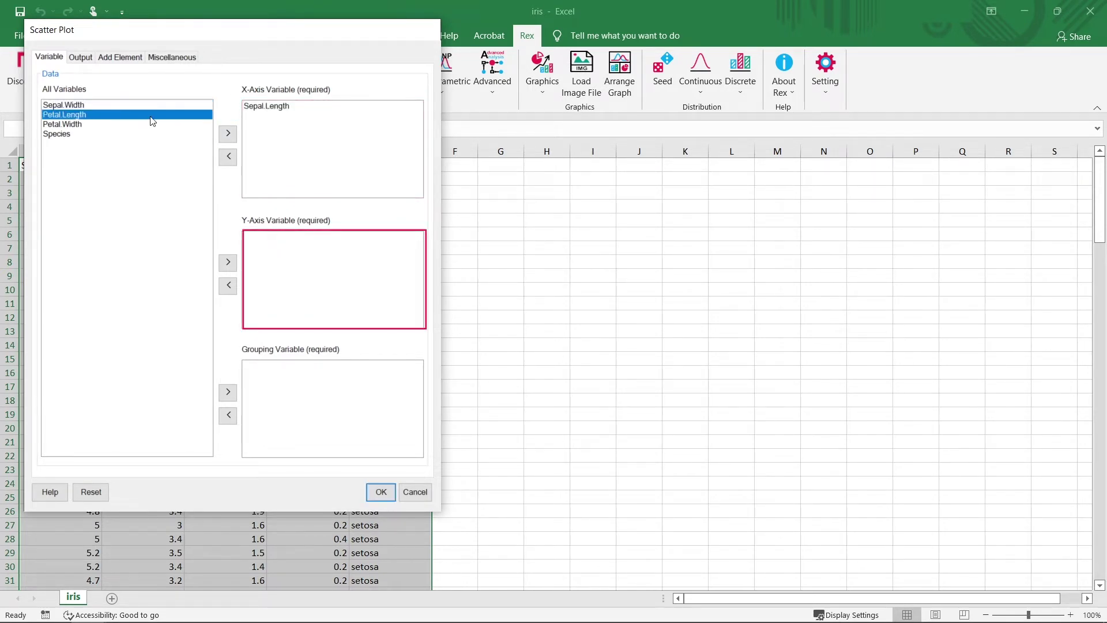
pyautogui.click(228, 262)
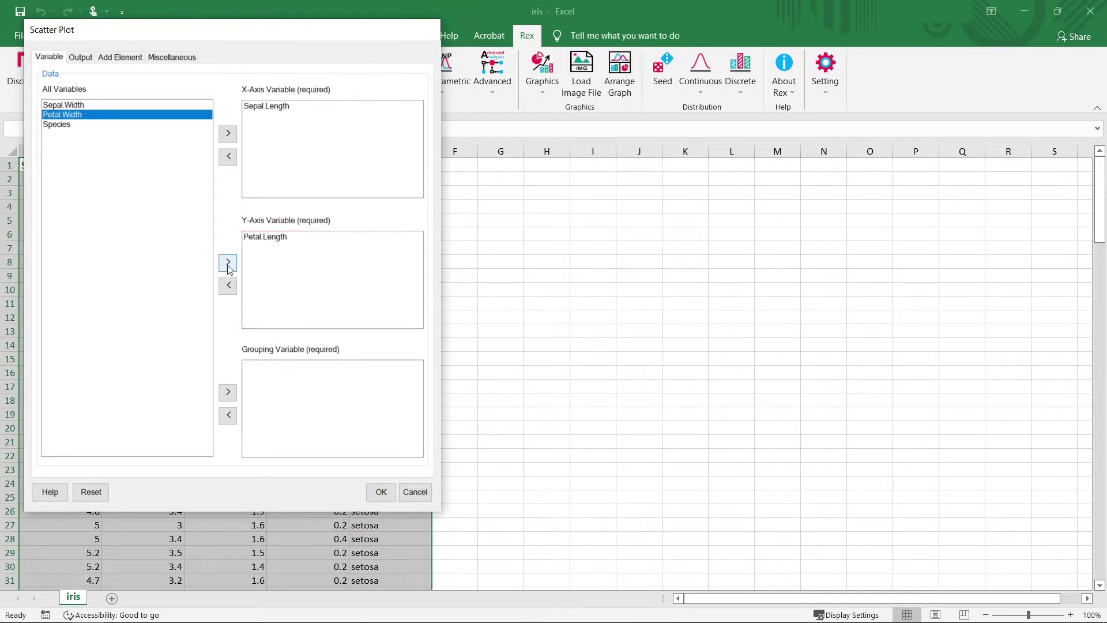
pyautogui.click(143, 125)
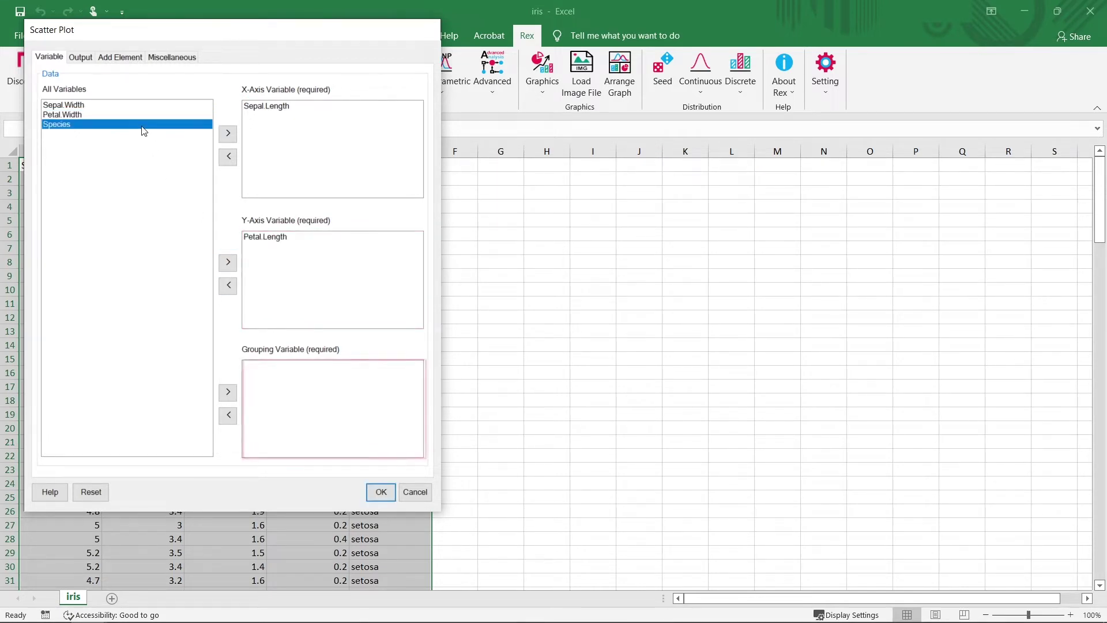
pyautogui.click(223, 396)
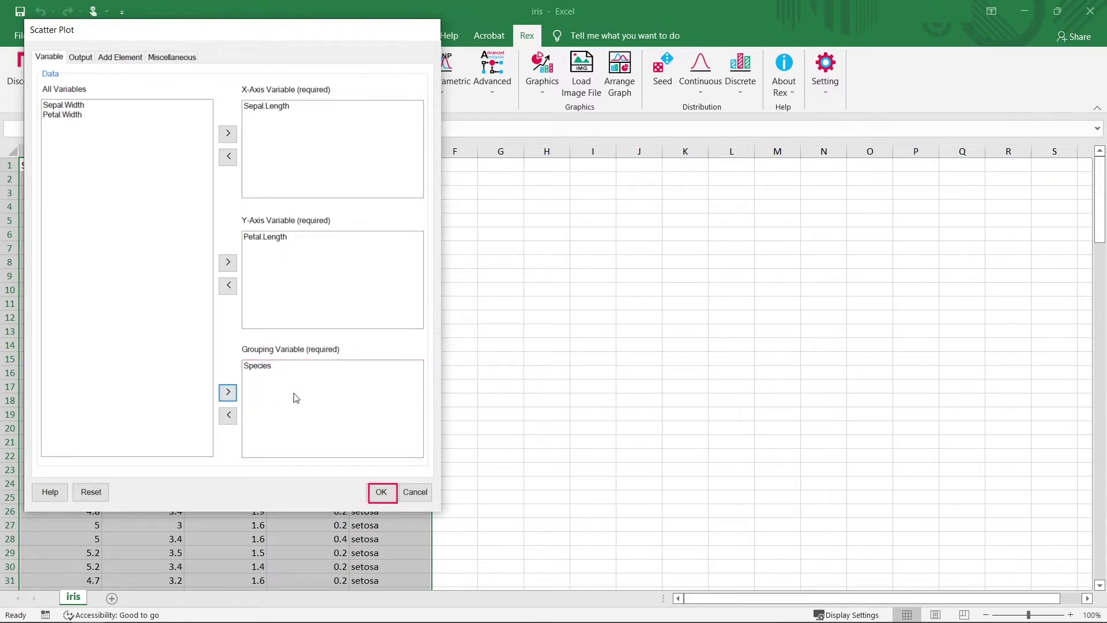
pyautogui.click(378, 494)
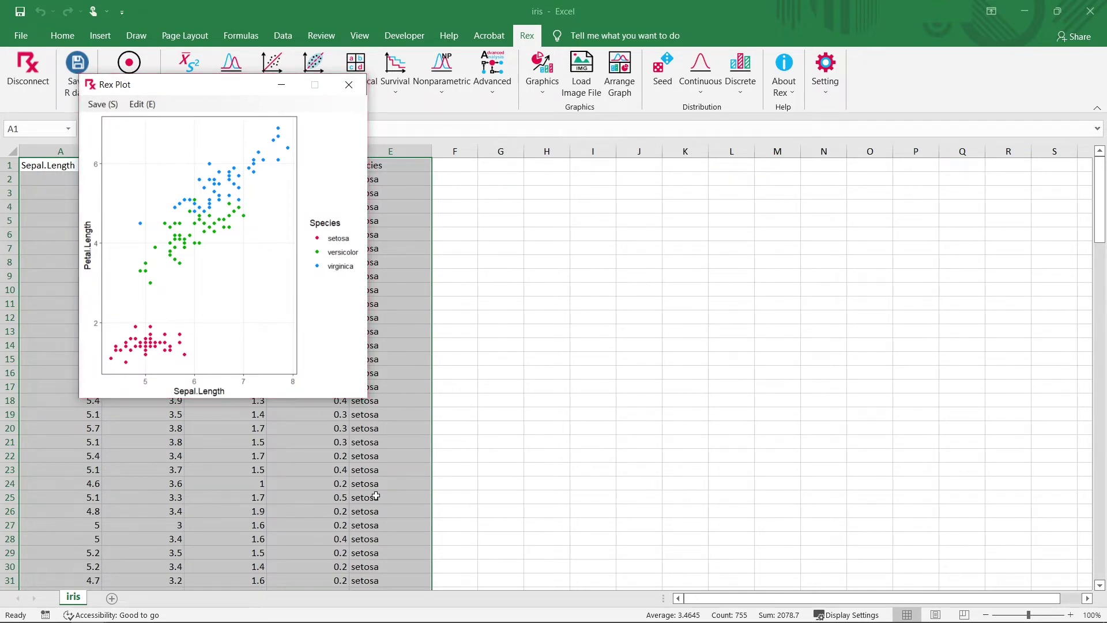
# Start a Rex box plot and assign Sepal.Length and Petal.Length as its variables.
pyautogui.click(525, 343)
pyautogui.click(557, 61)
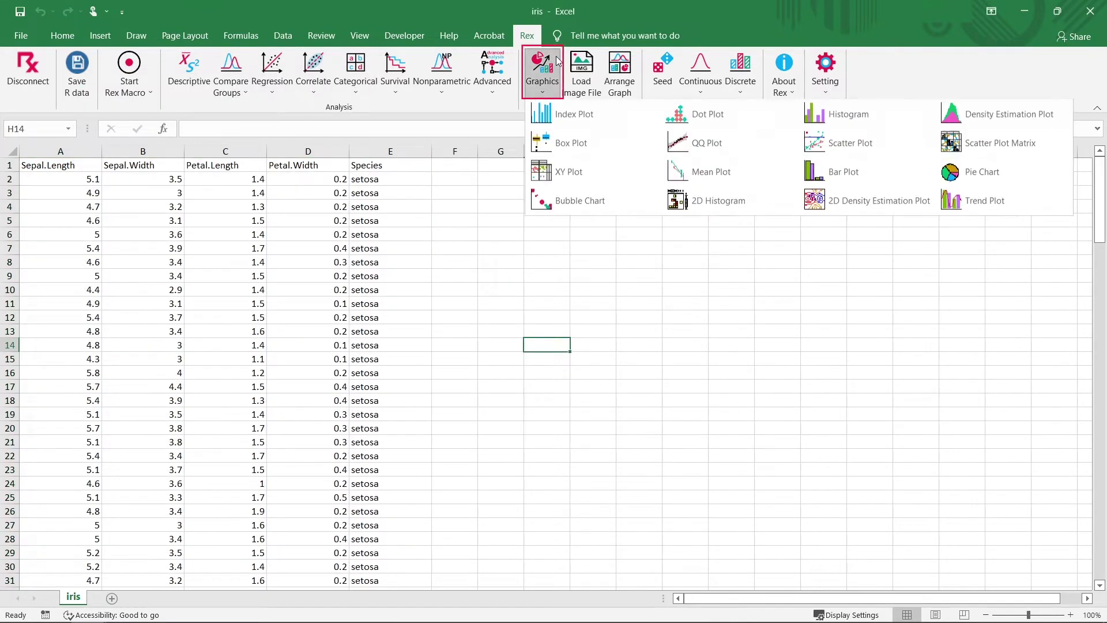
pyautogui.click(565, 141)
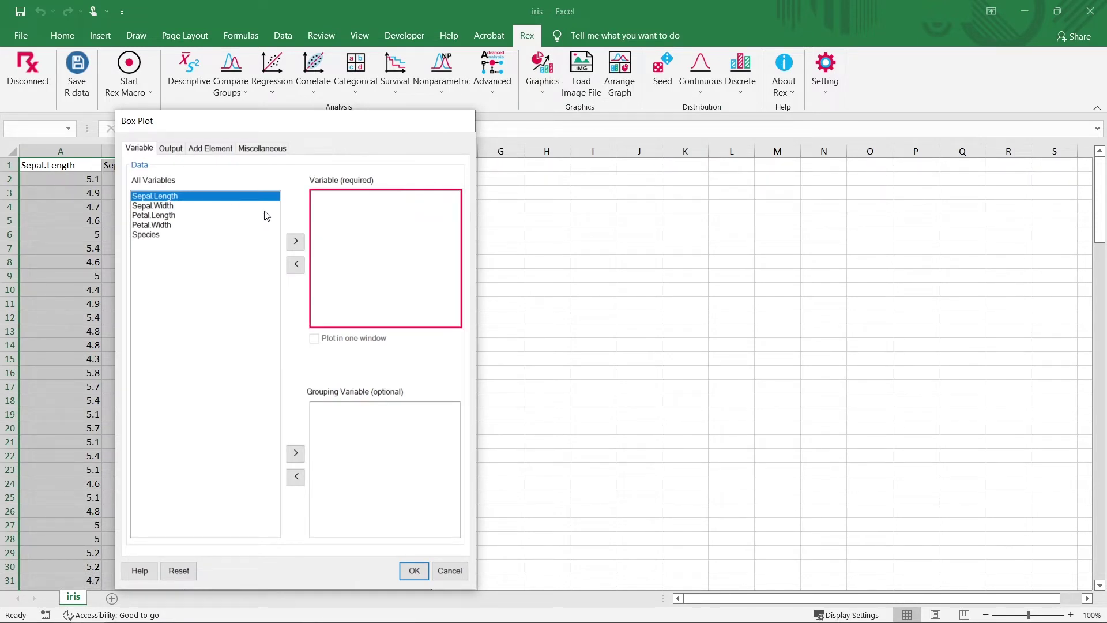
pyautogui.click(295, 242)
pyautogui.click(225, 207)
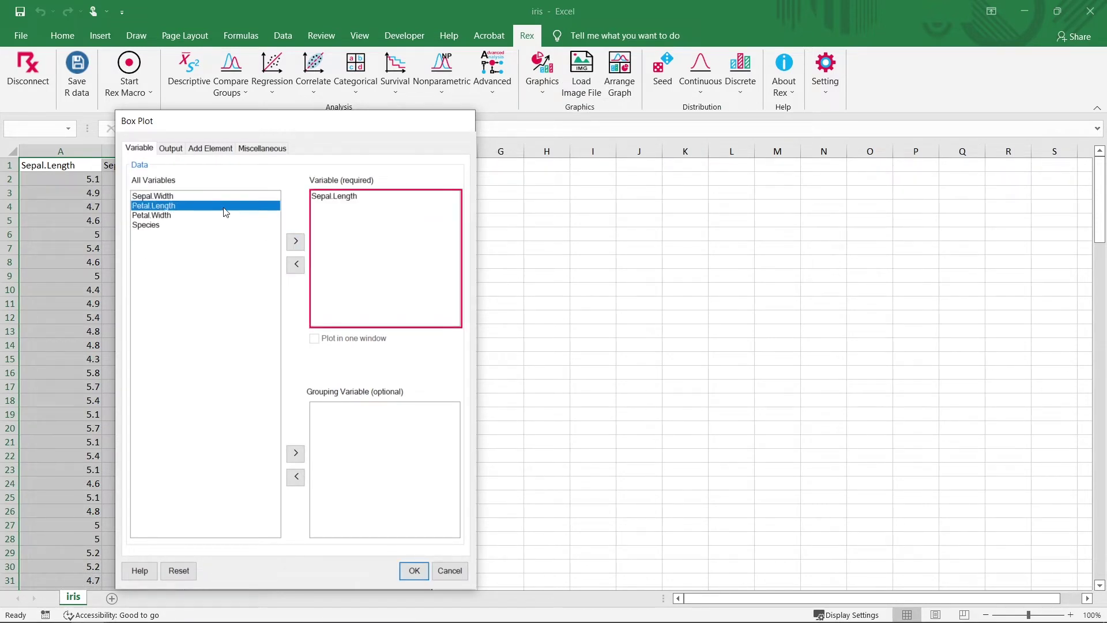
pyautogui.click(295, 242)
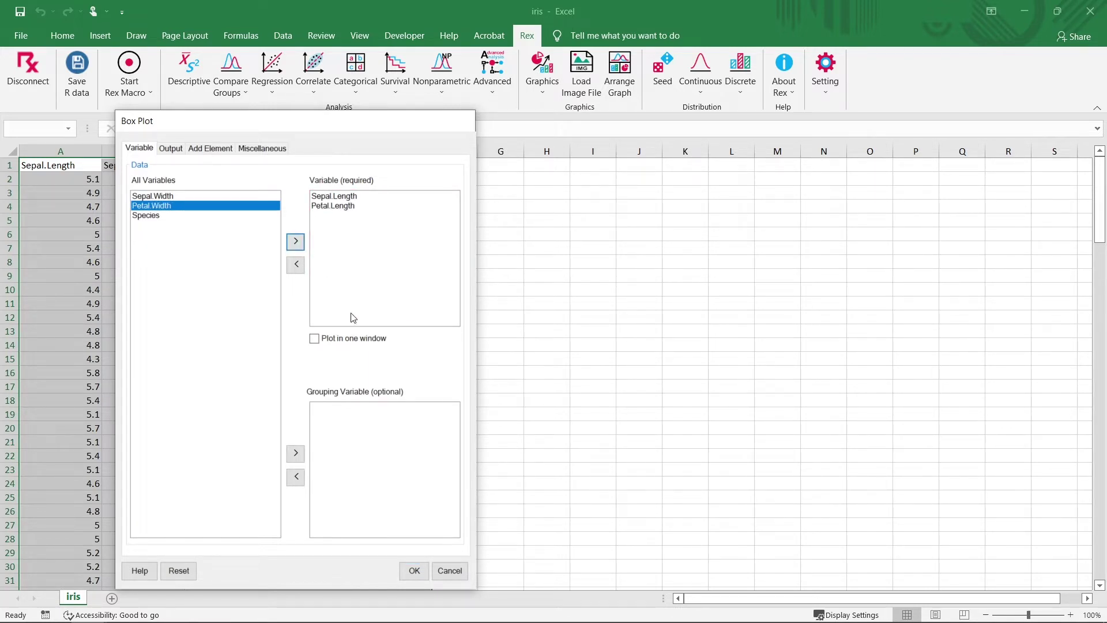
# Set the box plot to plot in one window, group it by Species and generate it.
pyautogui.click(315, 340)
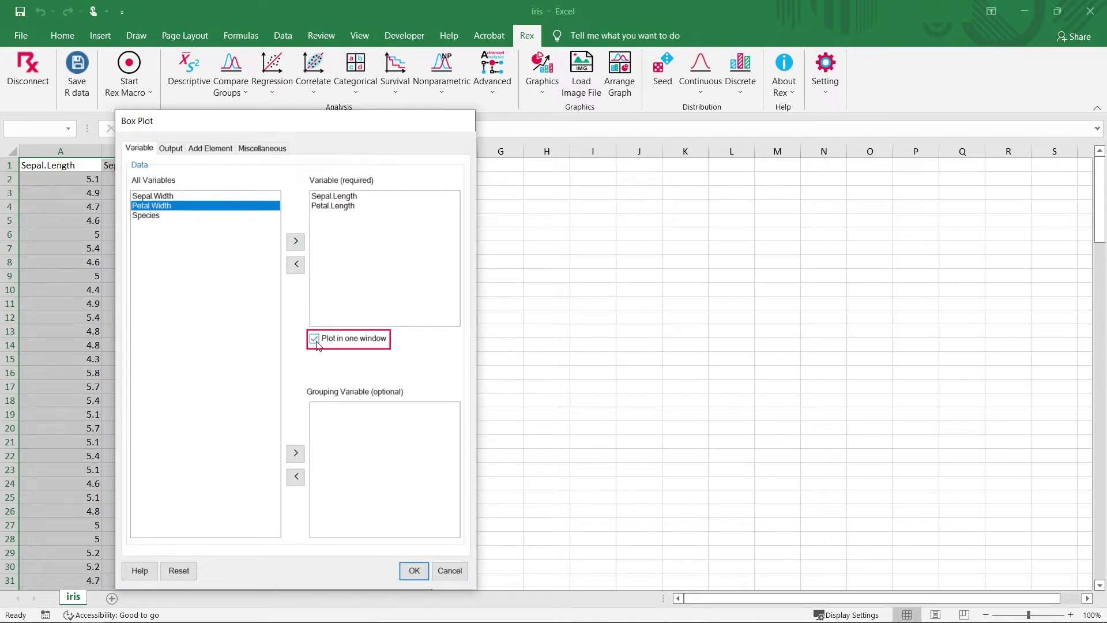
pyautogui.click(208, 217)
pyautogui.click(303, 458)
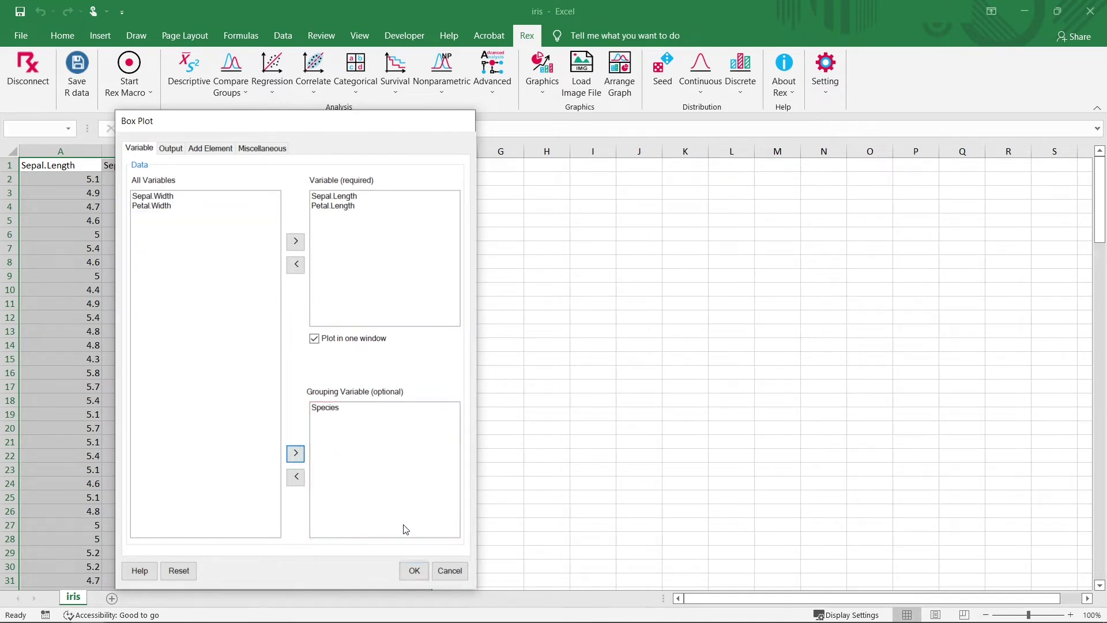
pyautogui.click(413, 570)
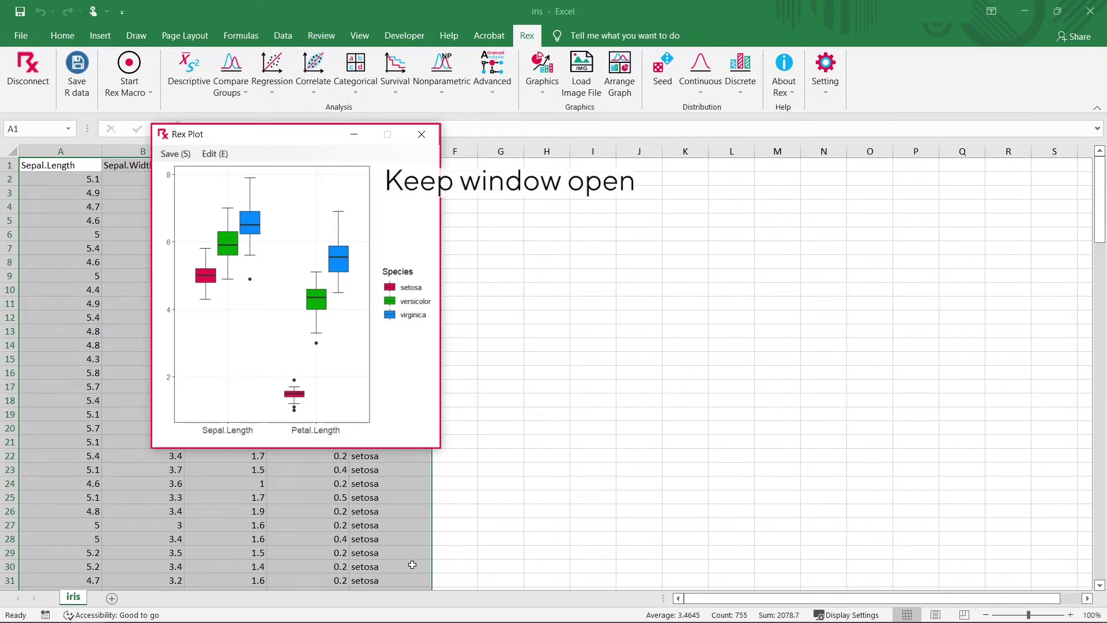
# Create a Rex 2D histogram with Sepal.Length on the X axis and Petal.Length on the Y axis.
pyautogui.click(470, 428)
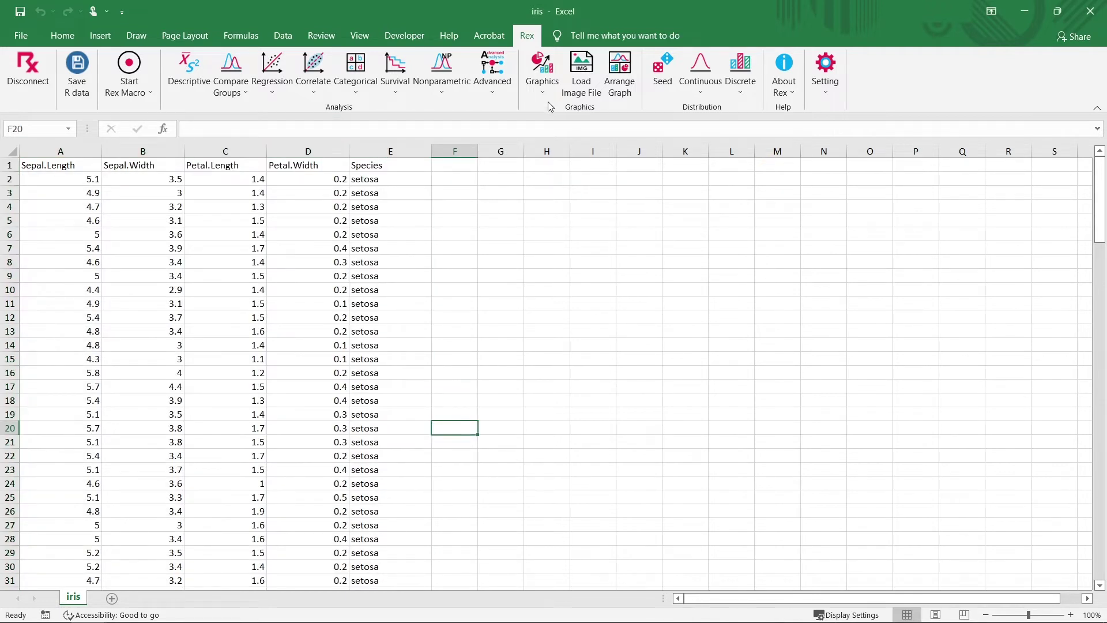
pyautogui.click(543, 80)
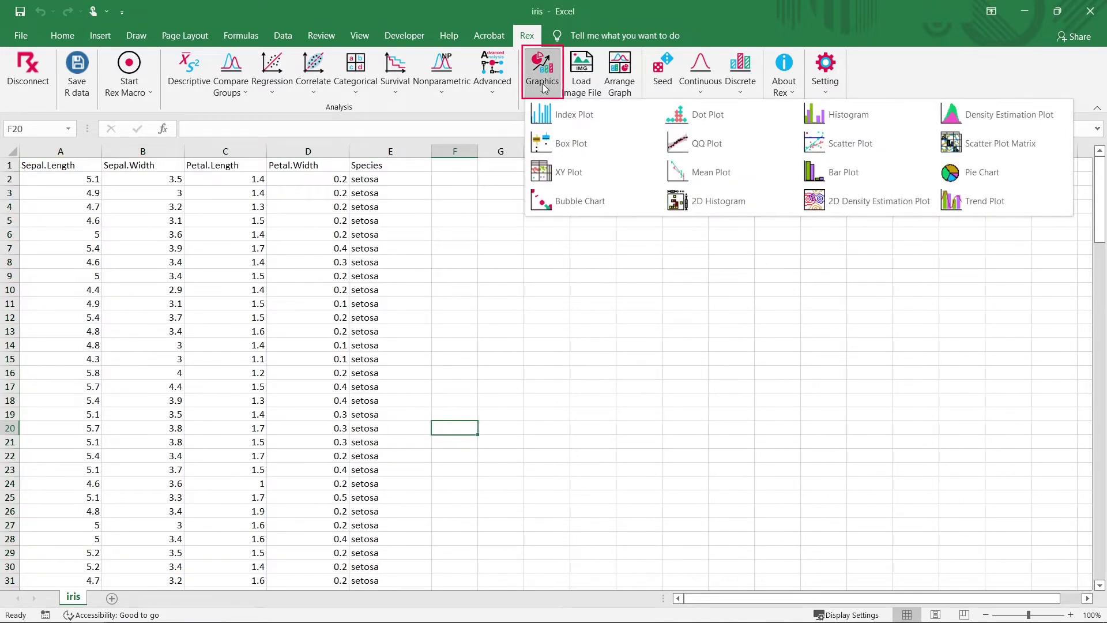
pyautogui.click(682, 206)
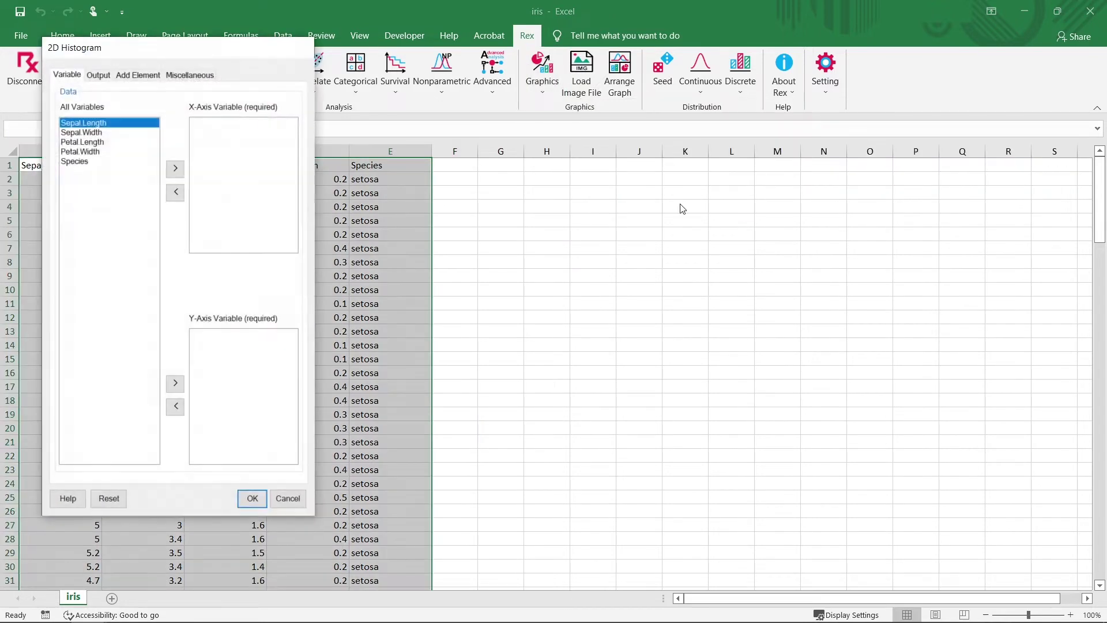
pyautogui.click(117, 123)
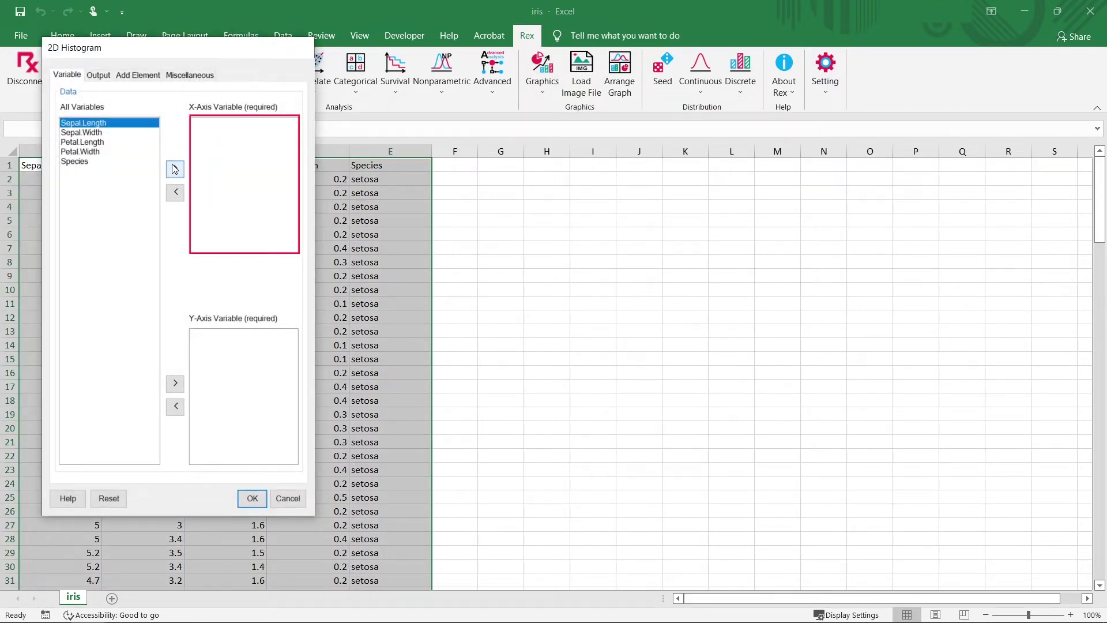
pyautogui.click(176, 169)
pyautogui.click(128, 133)
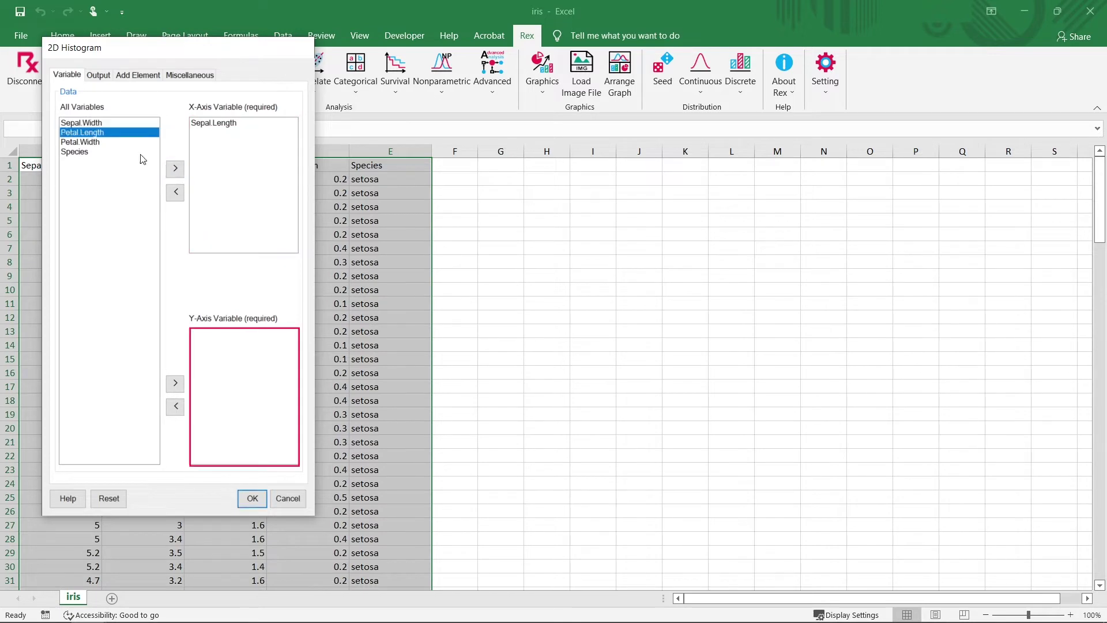
pyautogui.click(175, 384)
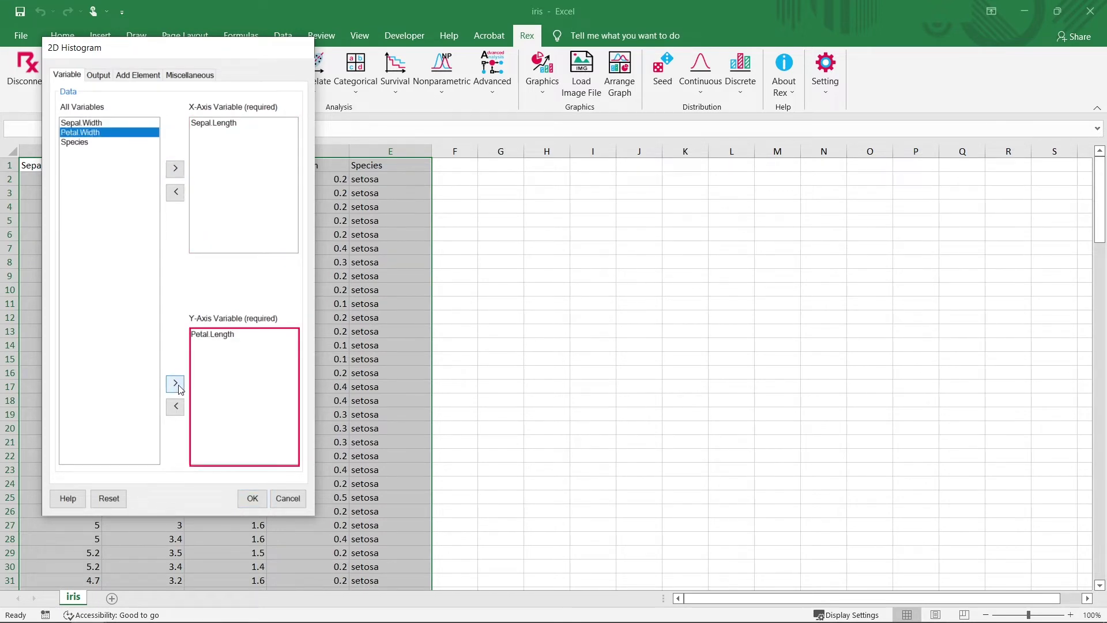
pyautogui.click(254, 499)
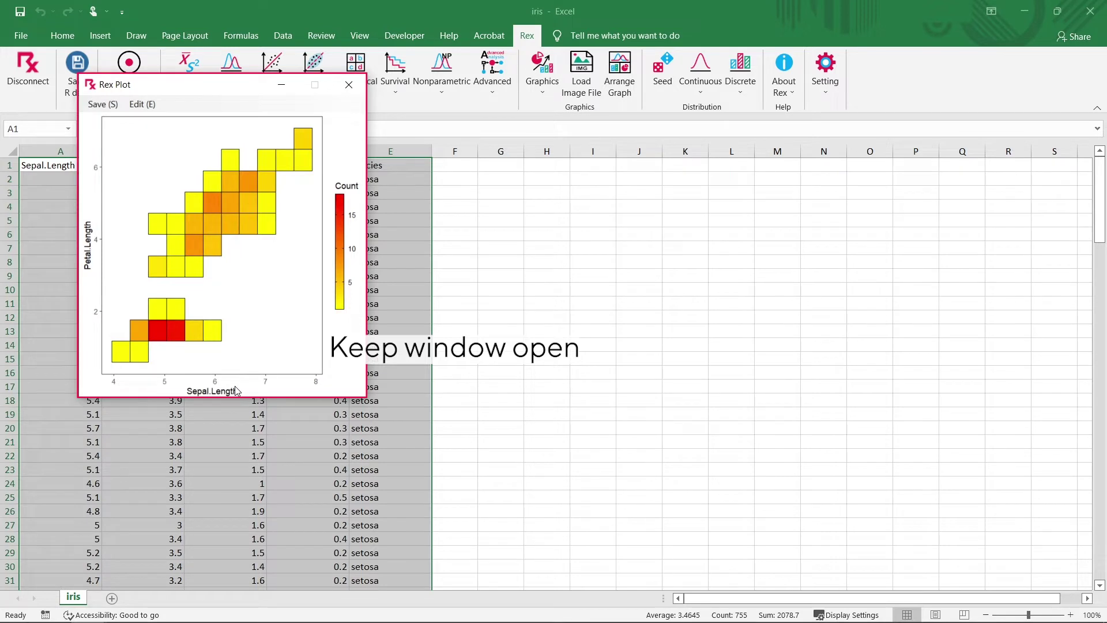
# Create a Rex 2D density estimation plot with Sepal.Length on the X axis, Petal.Length on the Y axis and Species as the grouping variable.
pyautogui.click(453, 288)
pyautogui.click(535, 85)
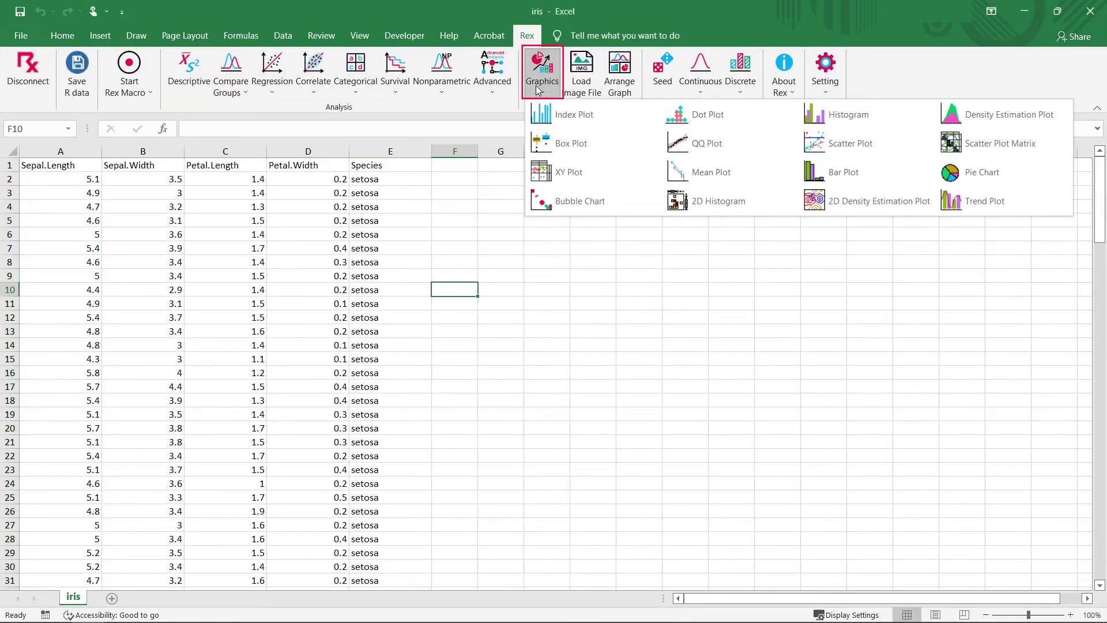
pyautogui.click(818, 203)
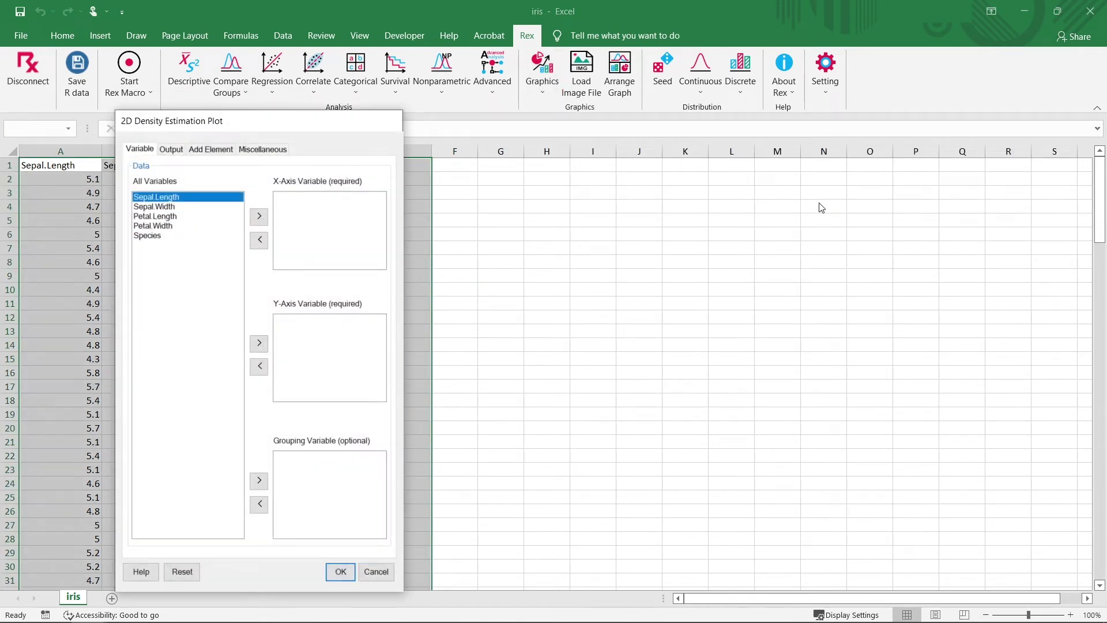
pyautogui.click(260, 218)
pyautogui.click(176, 207)
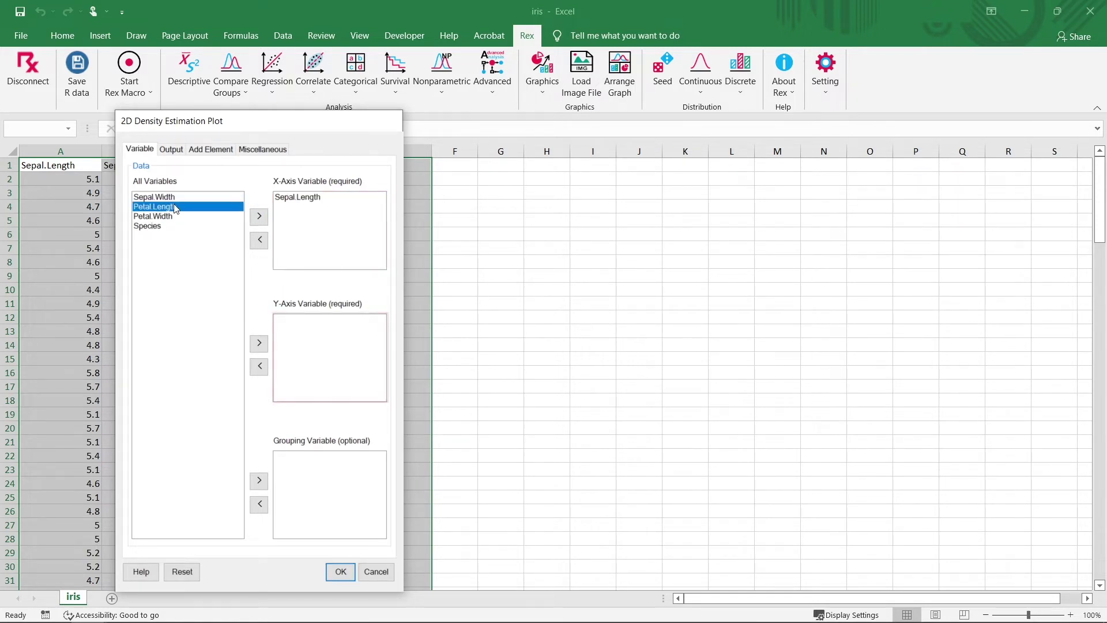
pyautogui.click(259, 344)
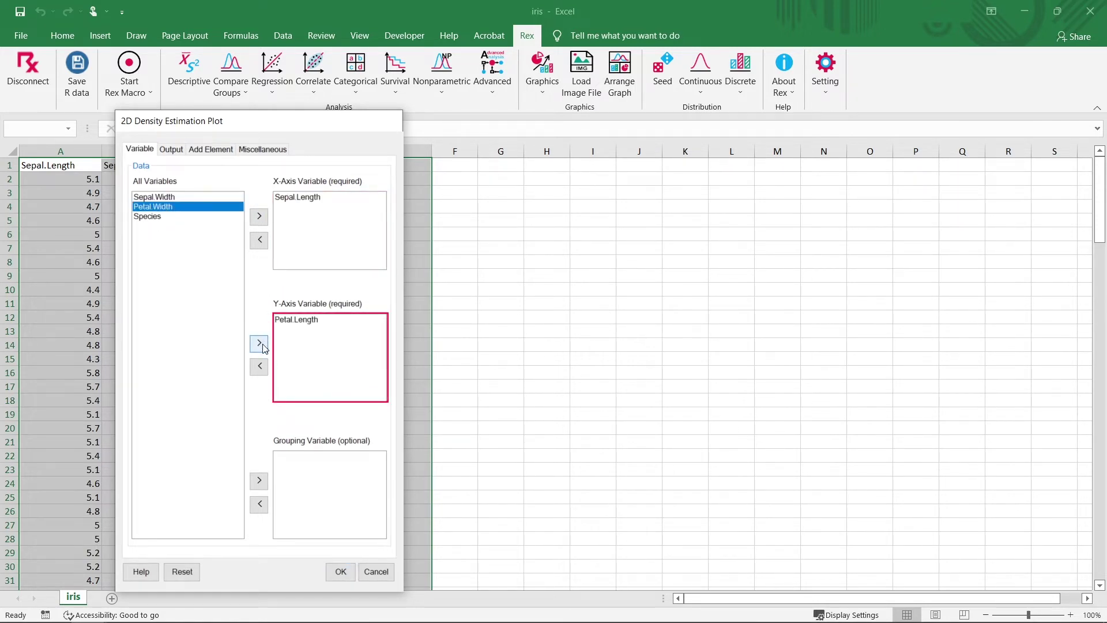
pyautogui.click(196, 217)
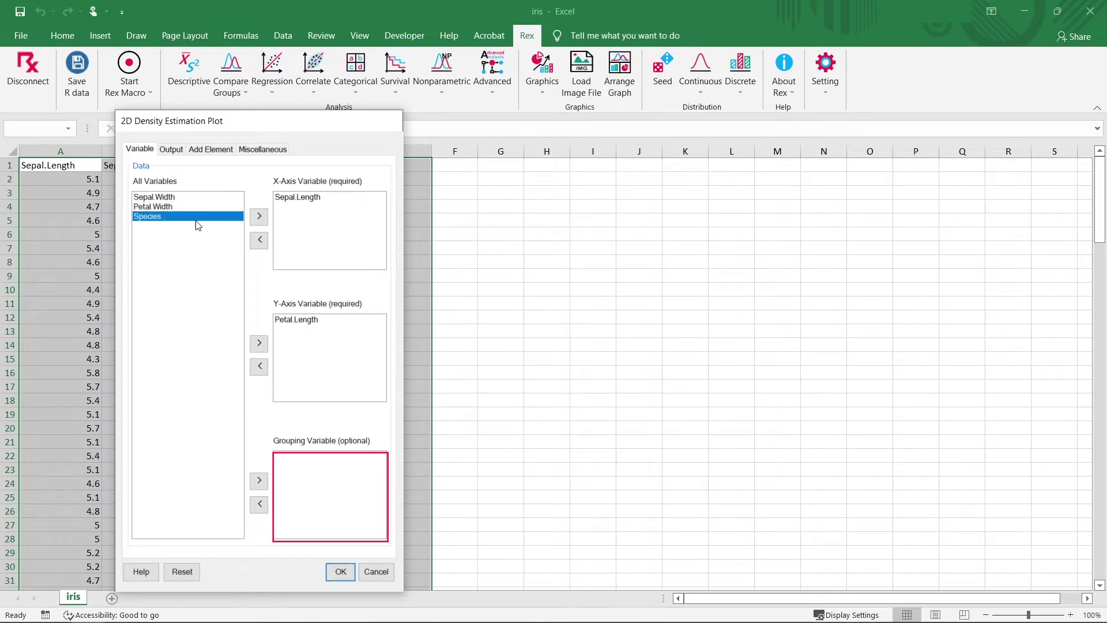
pyautogui.click(263, 484)
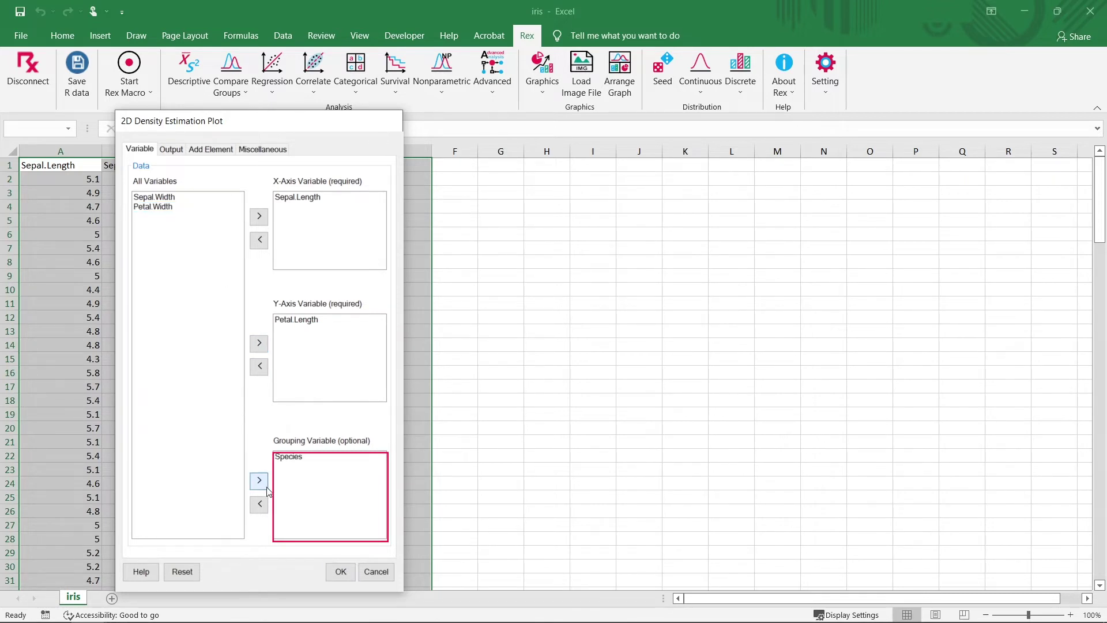
pyautogui.click(341, 572)
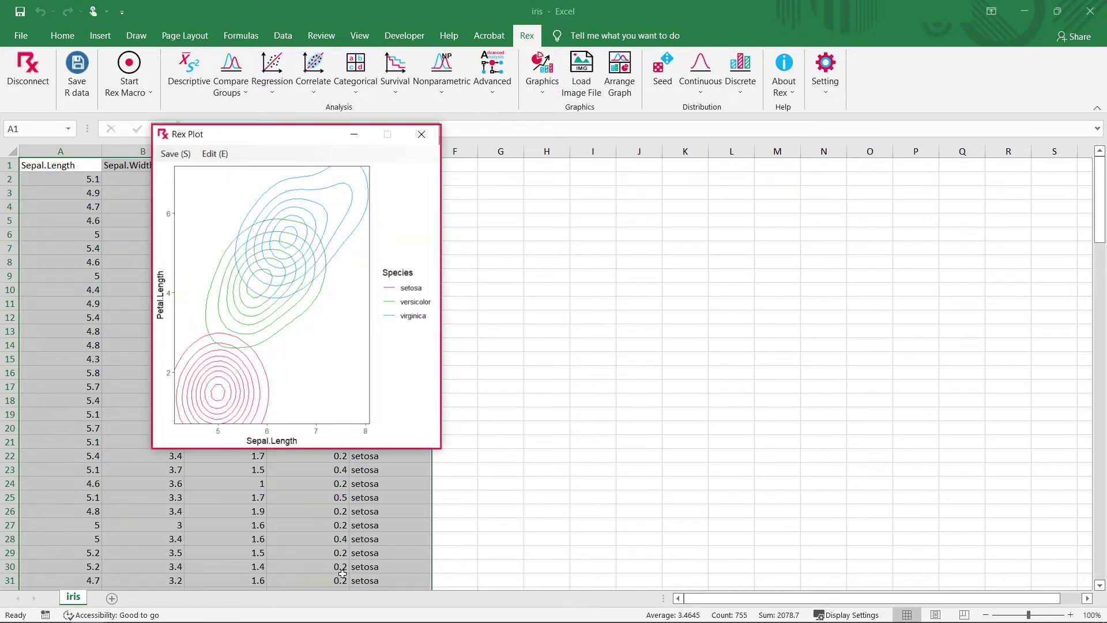
# Create a Rex arranged graph with a 2x2 layout, the title TEST-layout and labels in the (1), (2), (3), ... style.
pyautogui.click(480, 176)
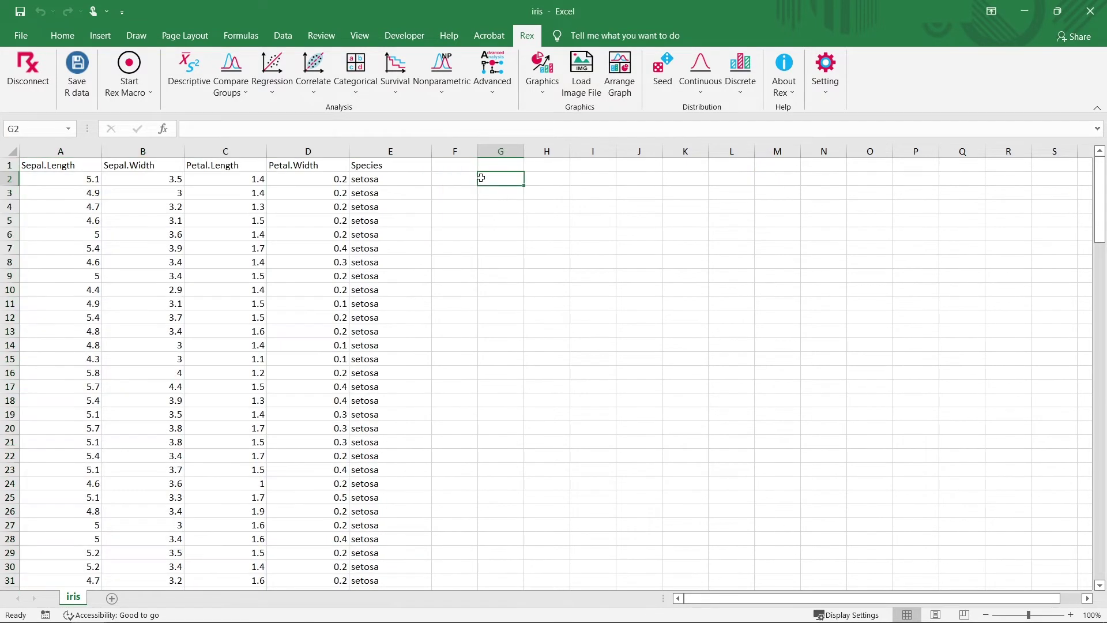
pyautogui.click(615, 77)
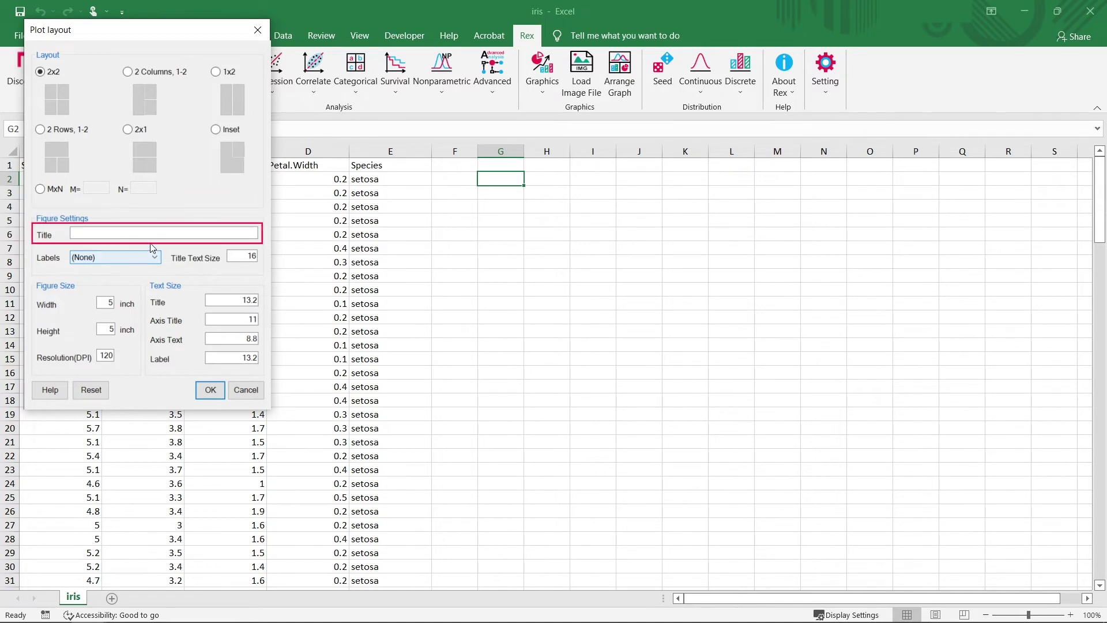
pyautogui.click(163, 234)
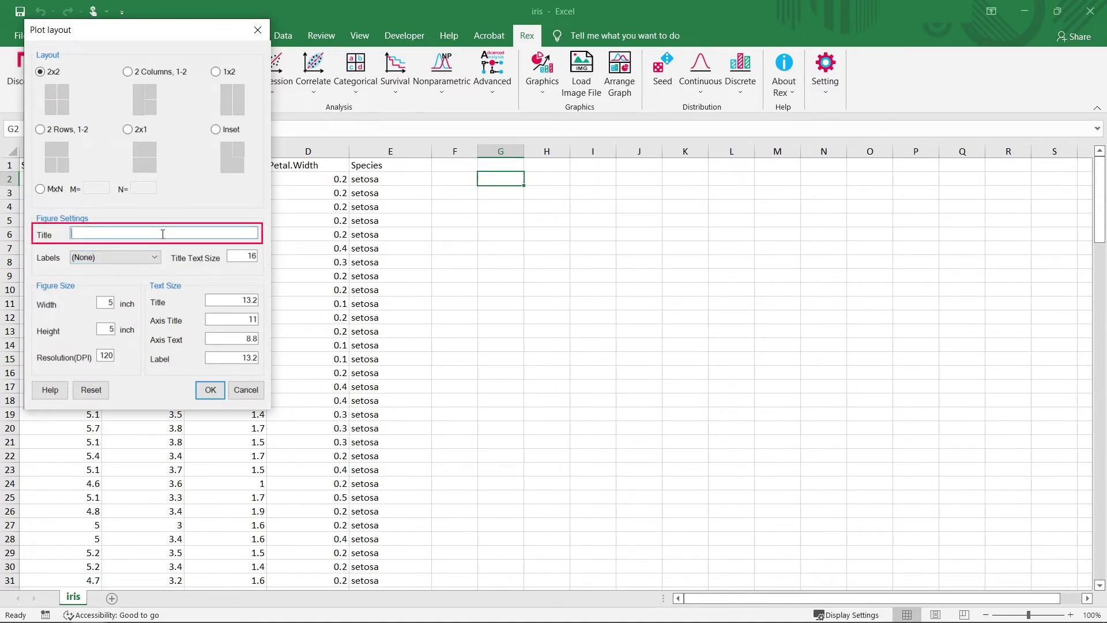
pyautogui.write('TEST-layout')
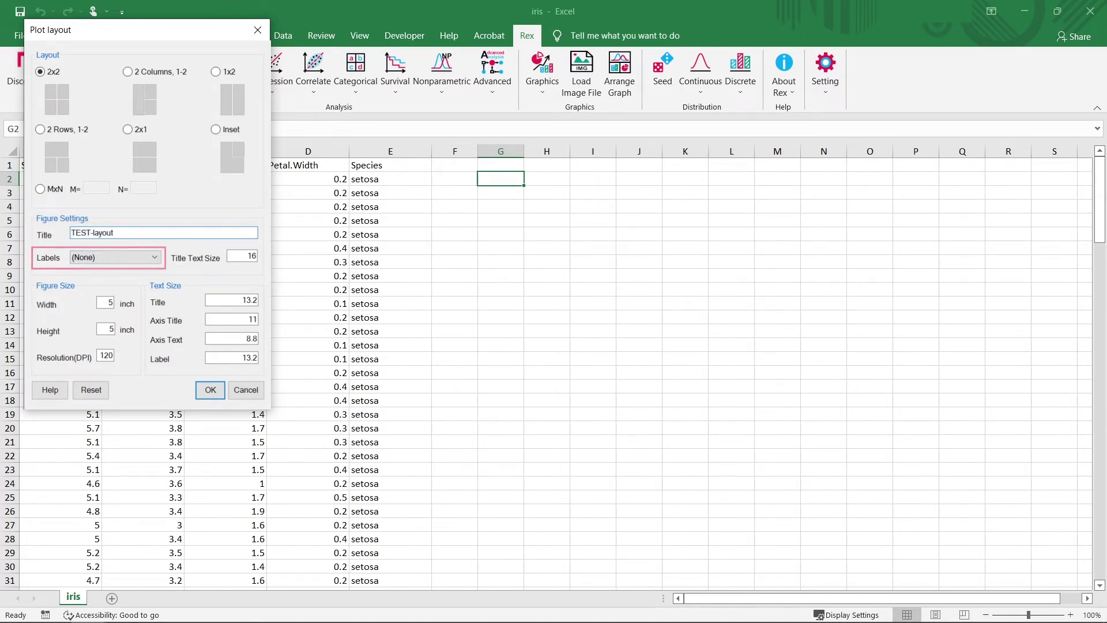
pyautogui.click(108, 257)
pyautogui.click(110, 299)
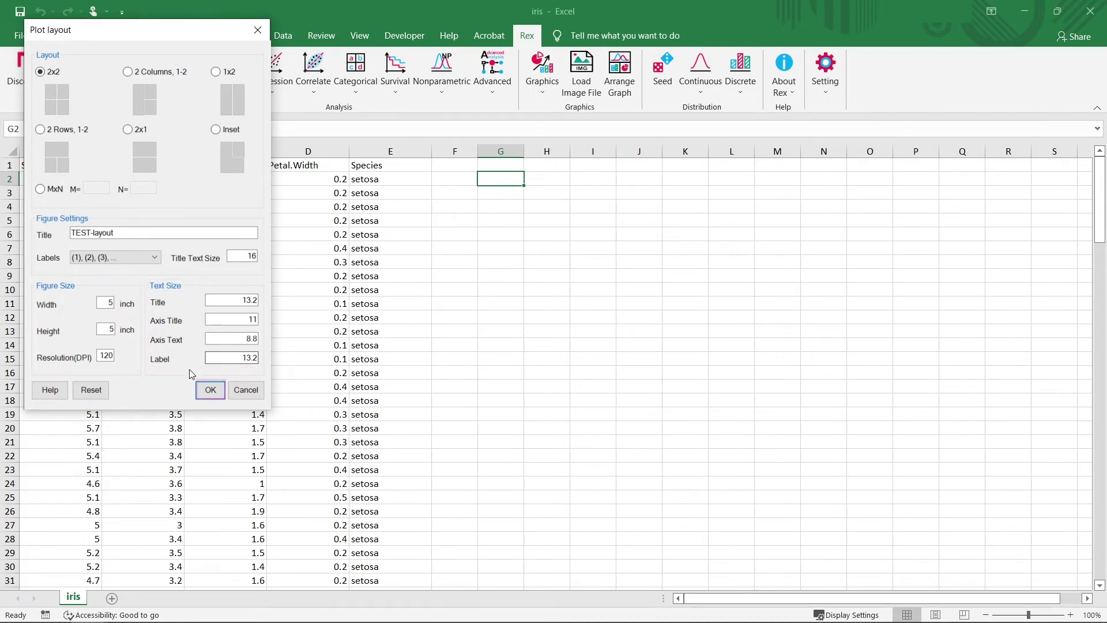
pyautogui.click(210, 390)
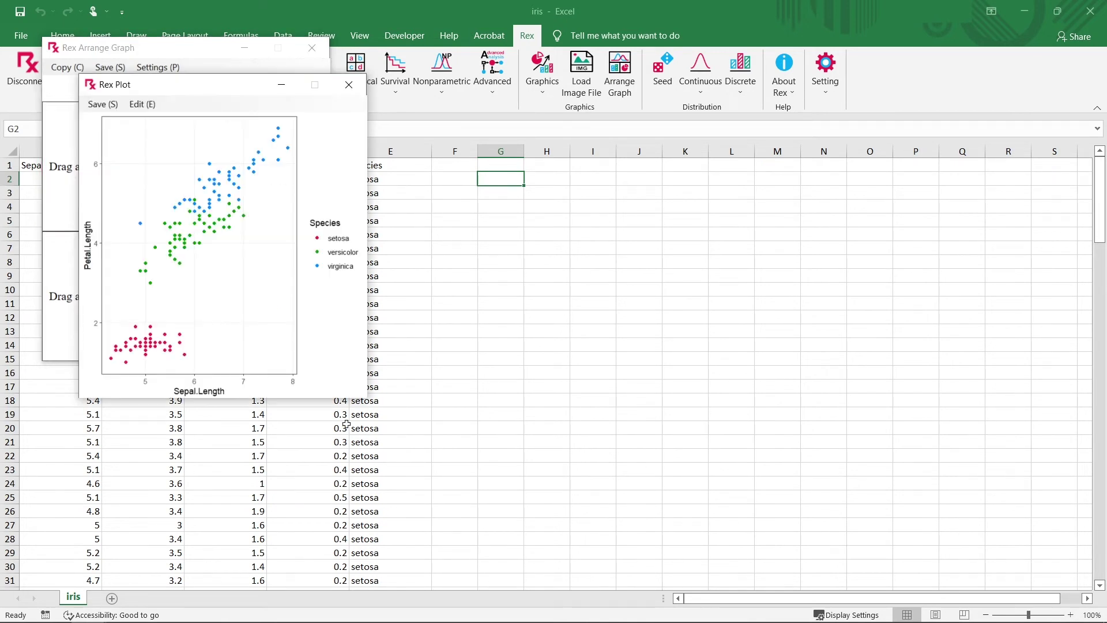
# Place the scatter plot in cell 1 and the box plot in cell 2 of the arranged figure, moving their plot windows aside.
pyautogui.click(279, 383)
pyautogui.moveTo(196, 170); pyautogui.dragTo(73, 181)
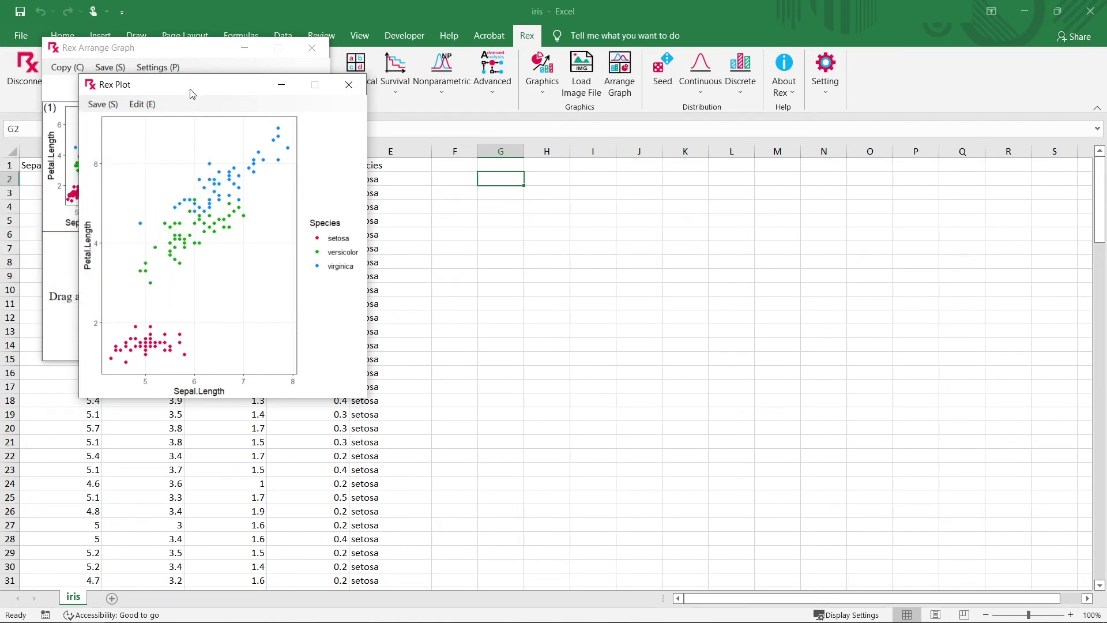
pyautogui.moveTo(191, 91); pyautogui.dragTo(552, 94)
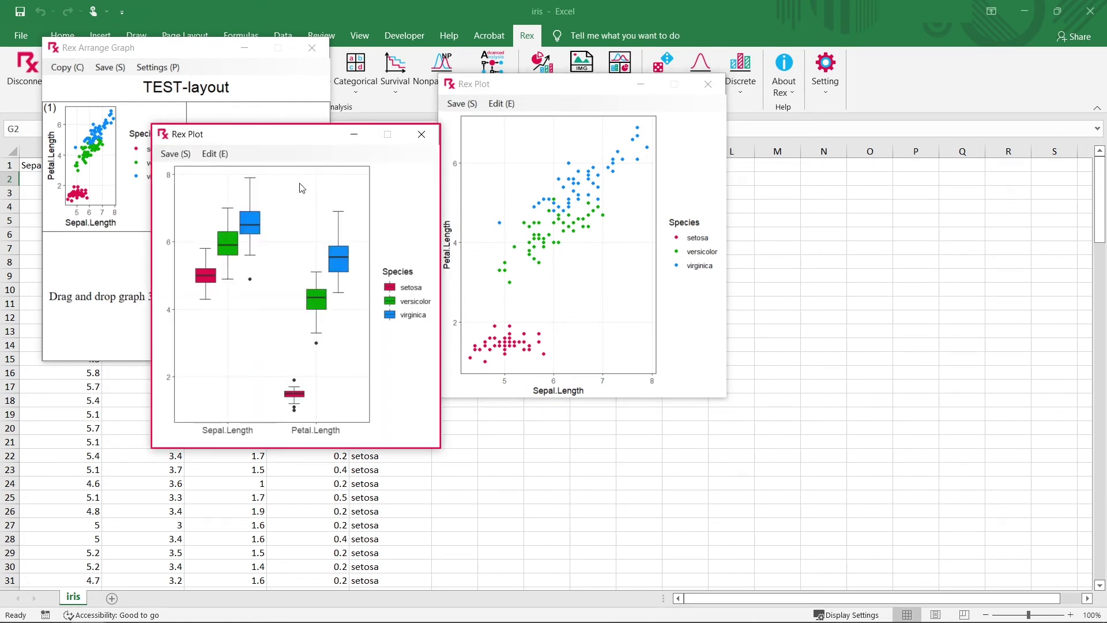
pyautogui.moveTo(300, 188); pyautogui.dragTo(692, 88)
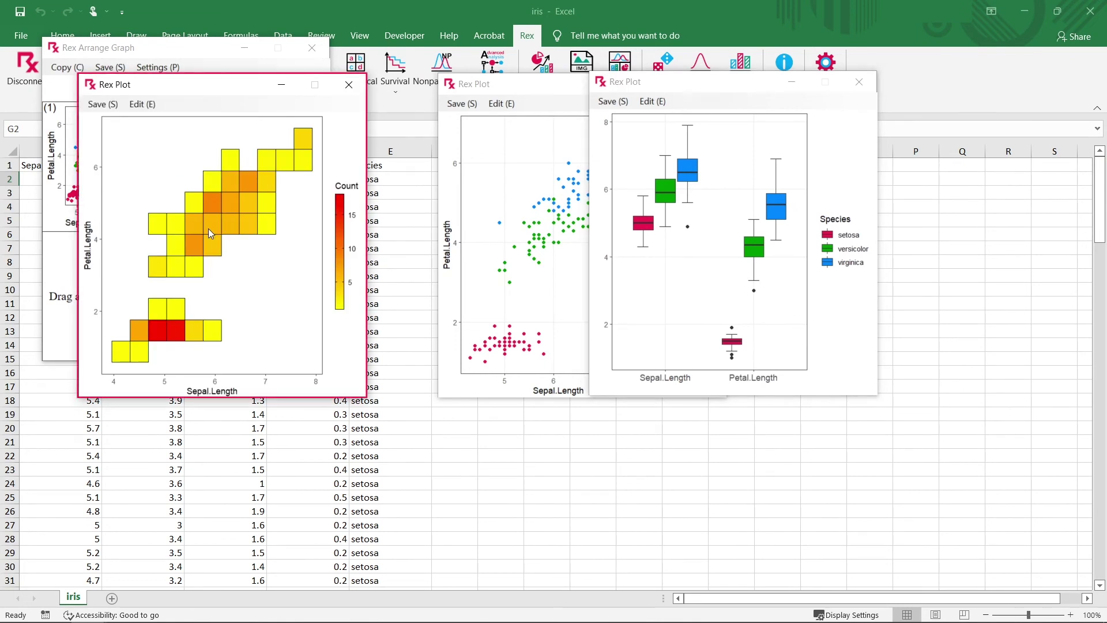
# Place the 2D histogram in cell 3 and the 2D density plot in cell 4 of the arranged figure.
pyautogui.moveTo(209, 229); pyautogui.dragTo(63, 277)
pyautogui.moveTo(219, 84); pyautogui.dragTo(633, 197)
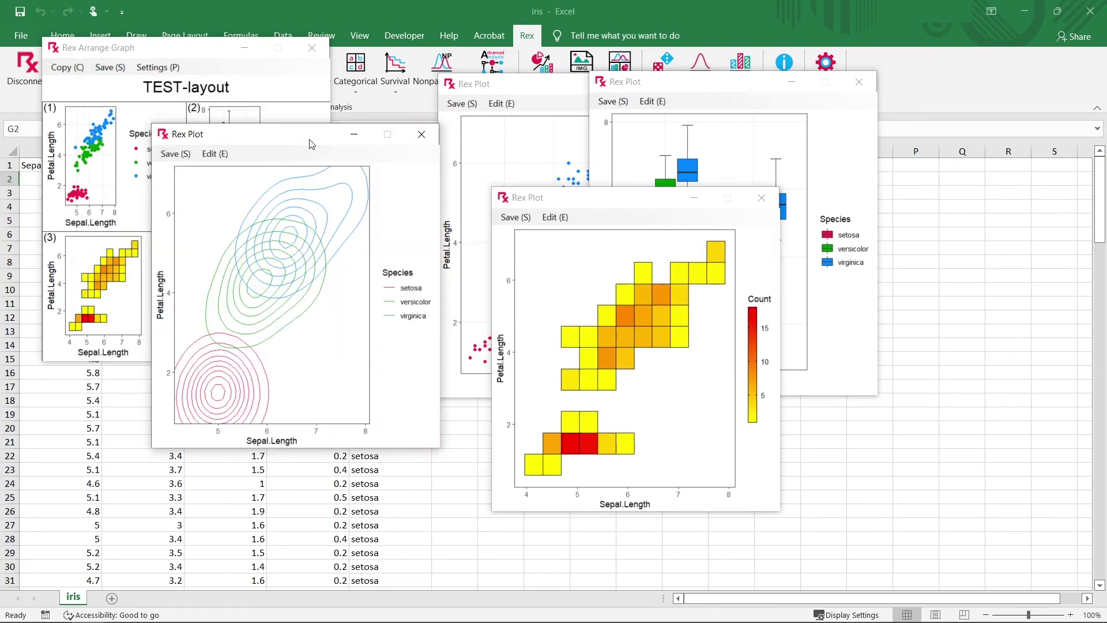
pyautogui.moveTo(311, 144); pyautogui.dragTo(582, 153)
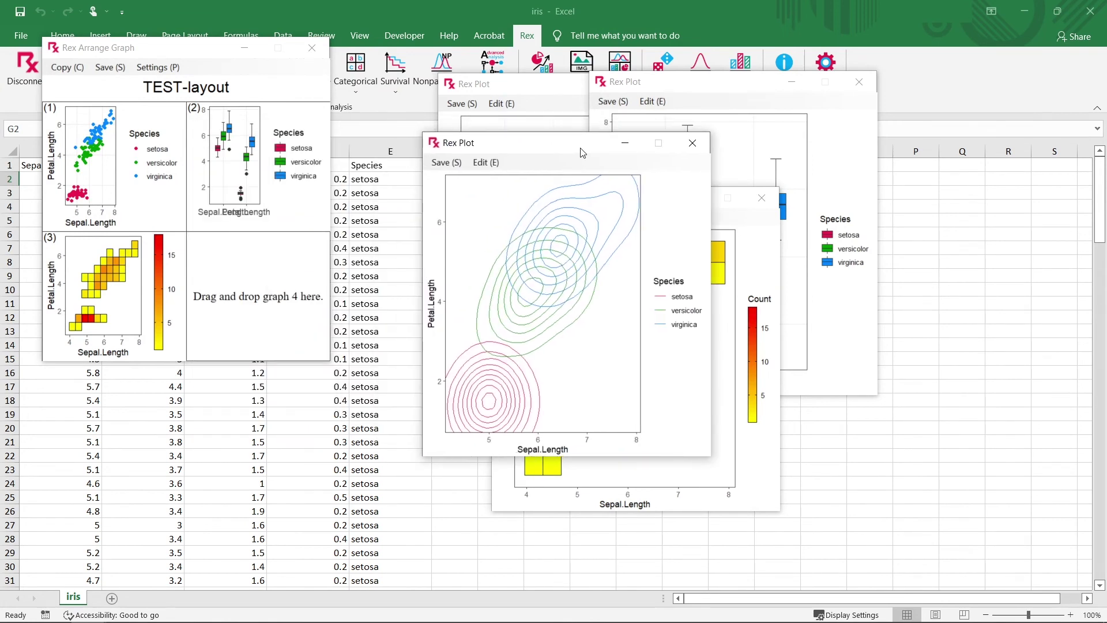
pyautogui.moveTo(537, 252); pyautogui.dragTo(297, 276)
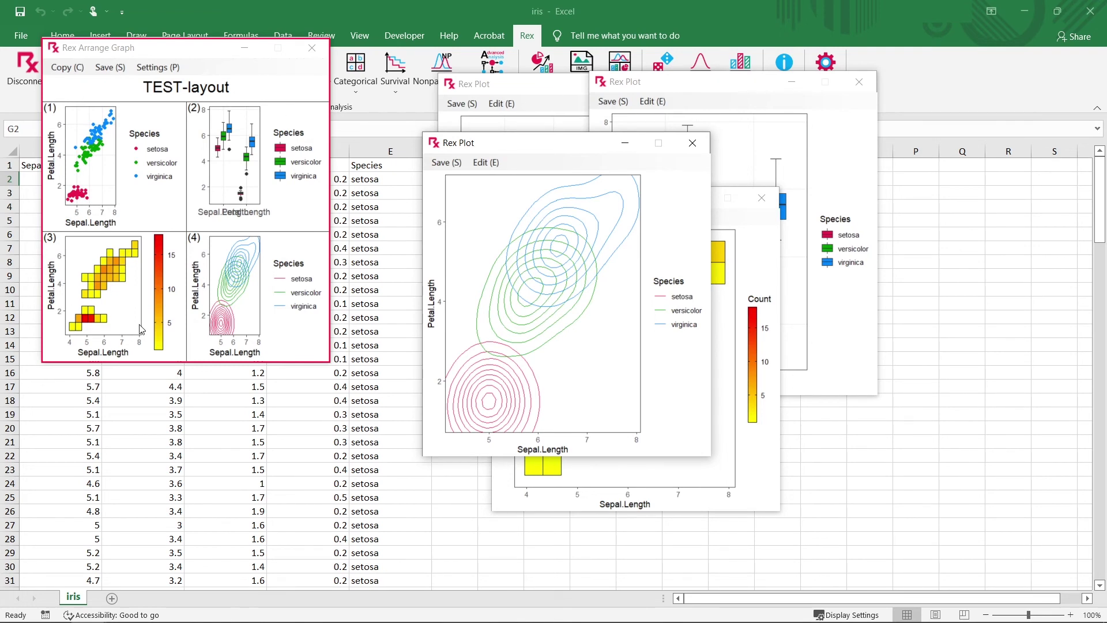
# Review the arranged figure's layout settings, close them without changes and return to the worksheet.
pyautogui.click(278, 344)
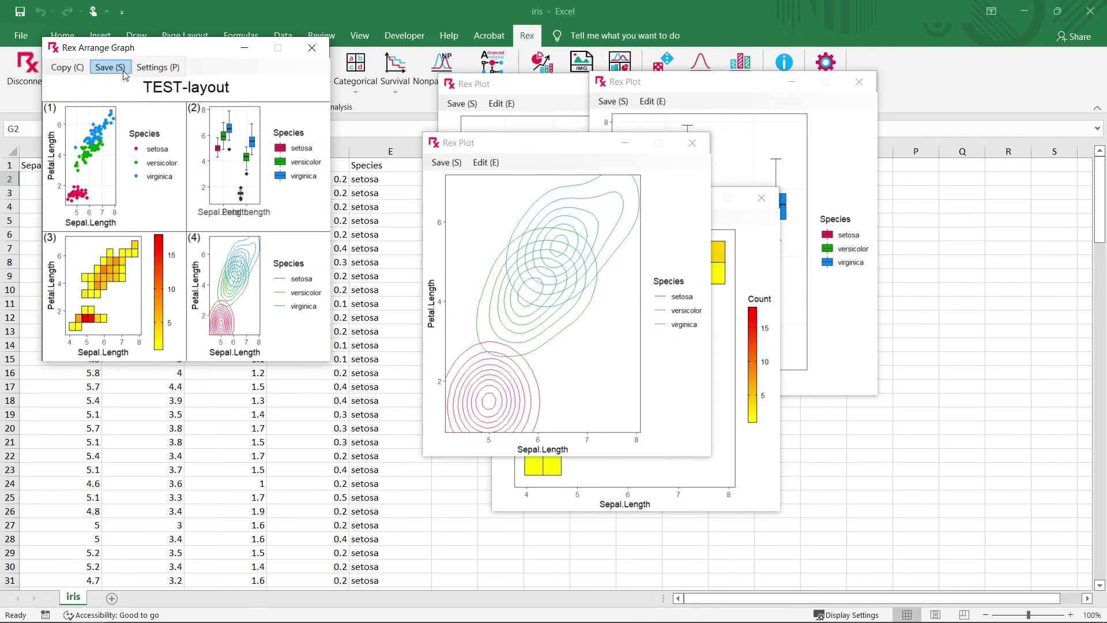
pyautogui.click(153, 69)
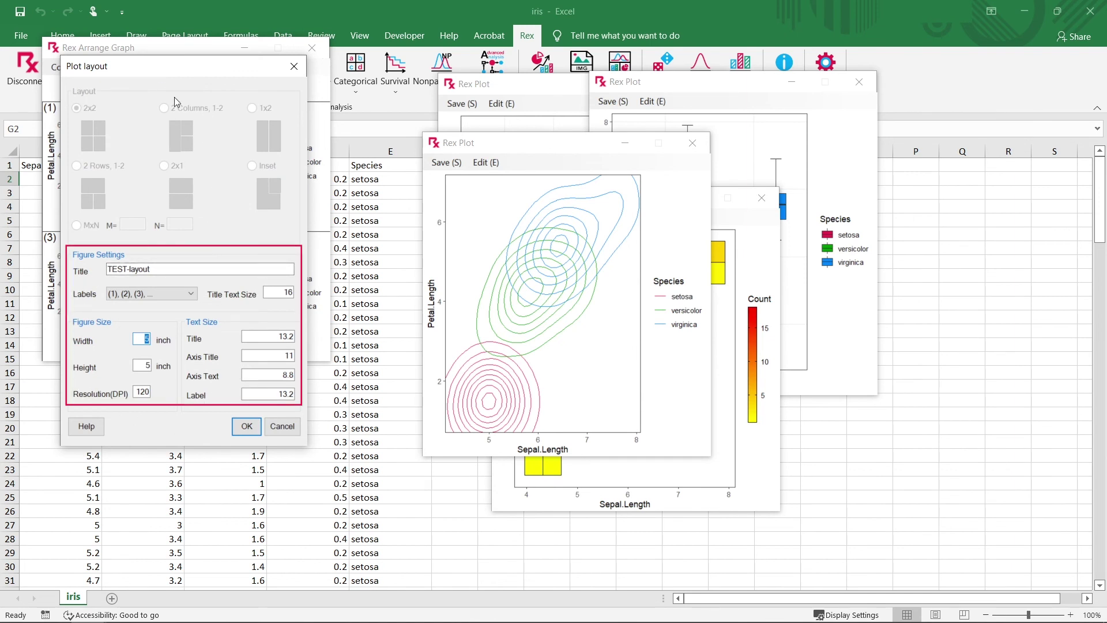
pyautogui.click(295, 67)
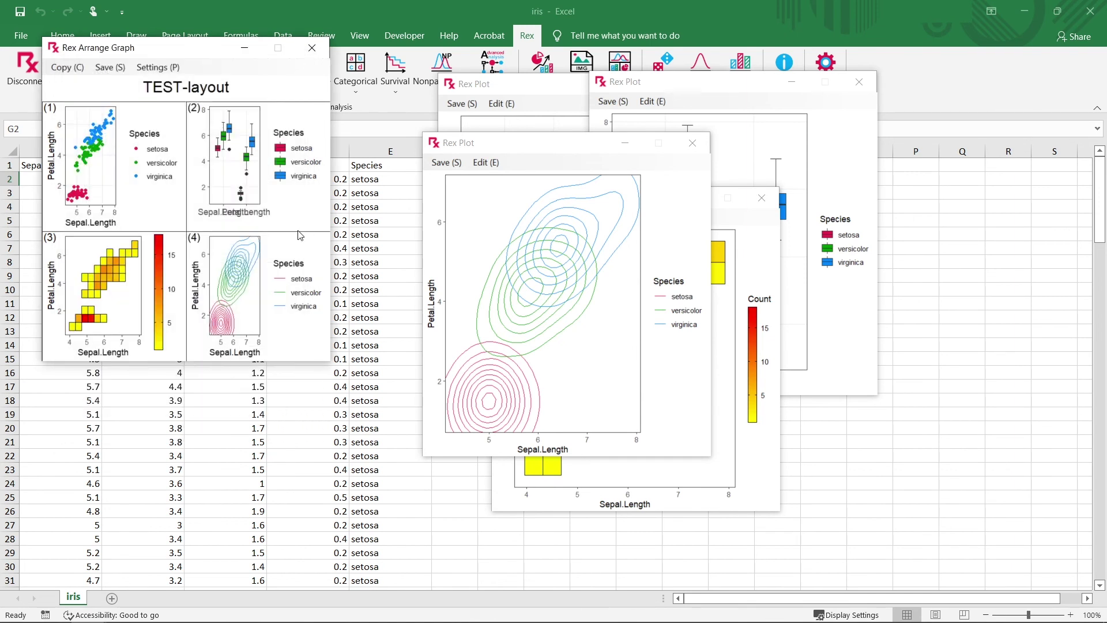
pyautogui.click(923, 323)
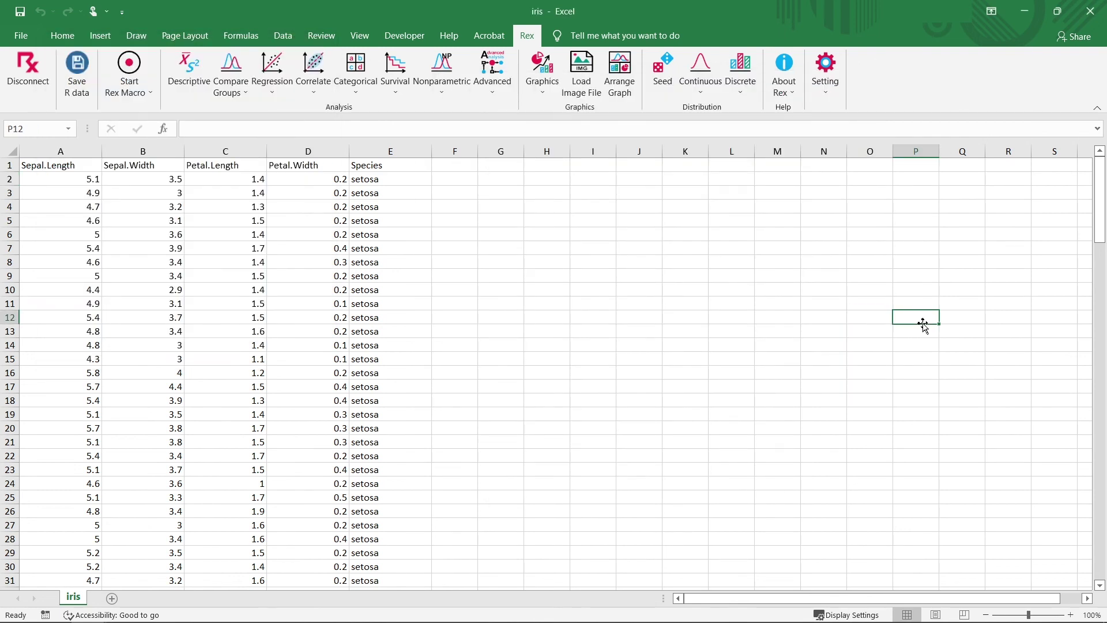